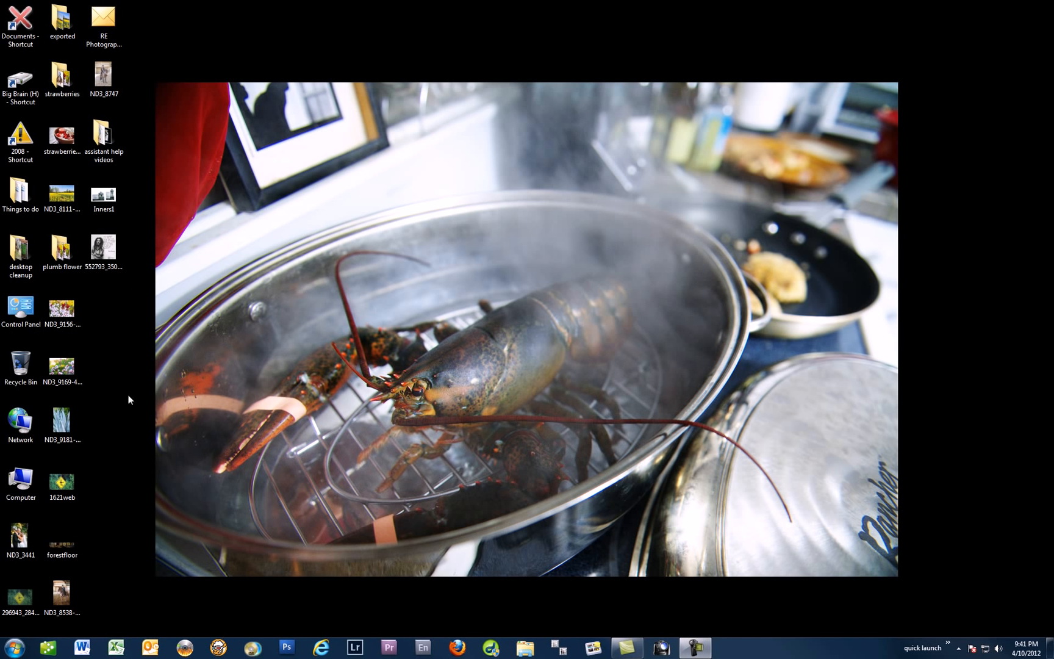
Open the NIKON D3 (P:) memory card from Computer and rename its DCIM folder to 1.
{"action": "double_click", "coordinate": [25, 484]}
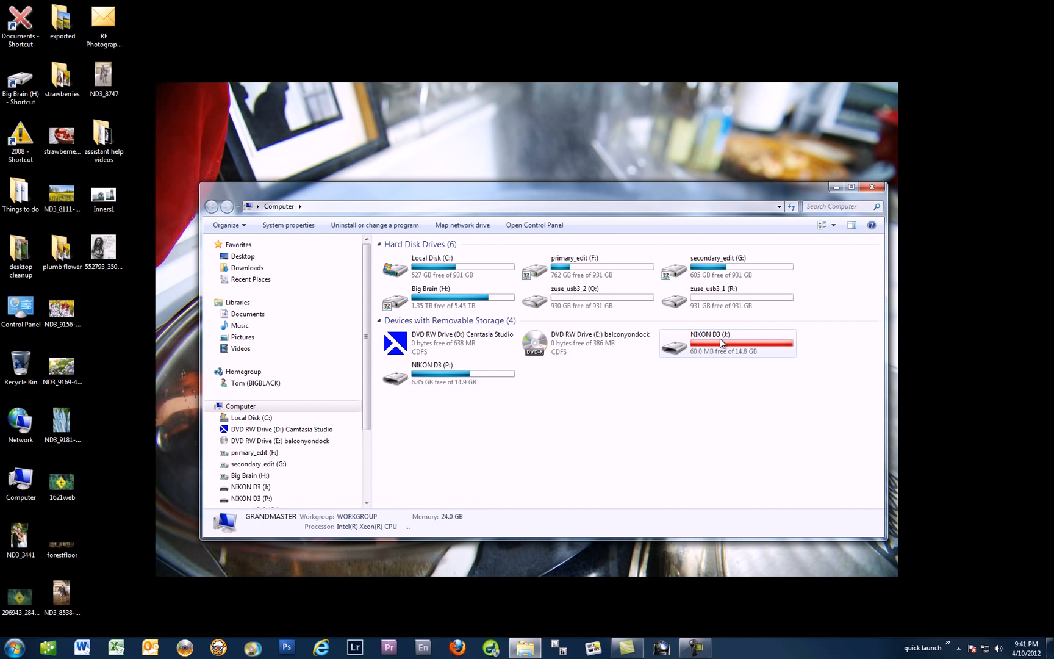
{"action": "mouse_move", "coordinate": [694, 352]}
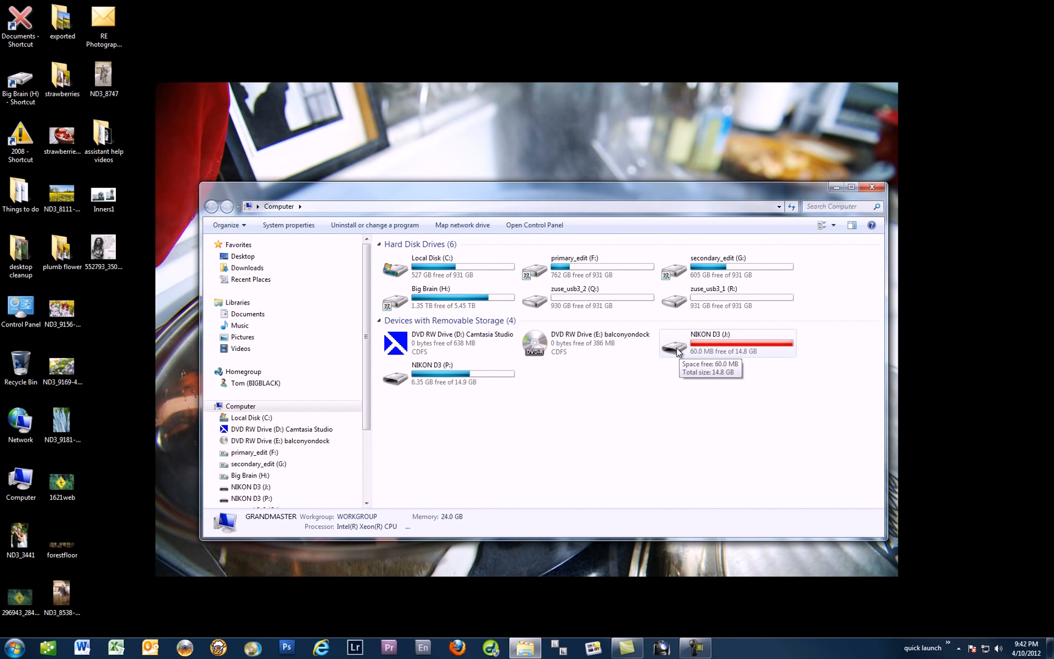
{"action": "double_click", "coordinate": [397, 378]}
{"action": "left_click", "coordinate": [400, 257]}
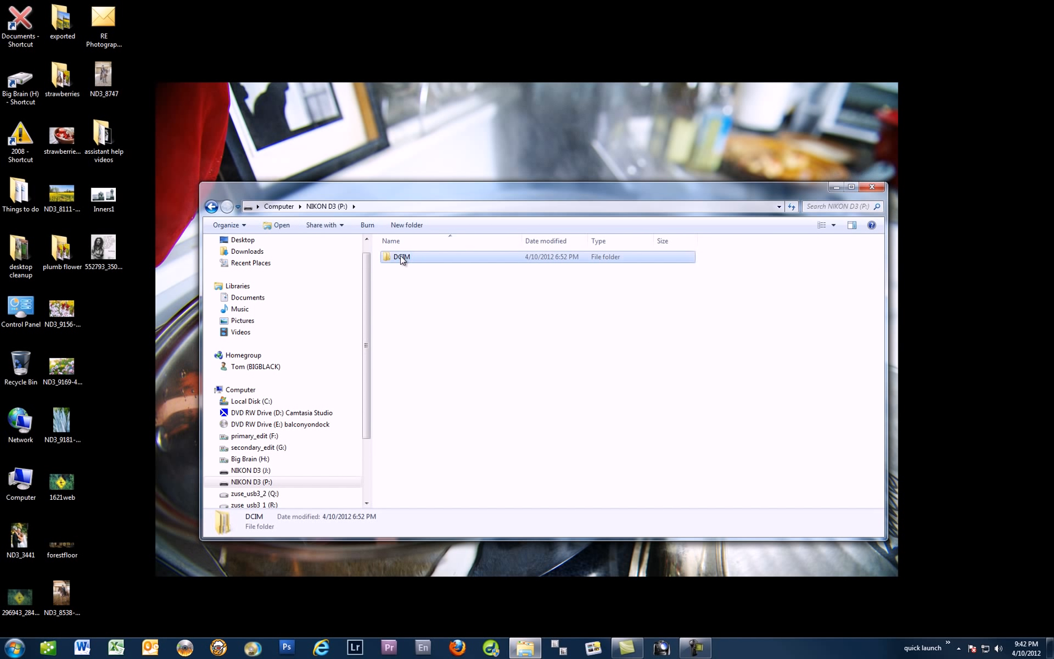
{"action": "left_click", "coordinate": [444, 335]}
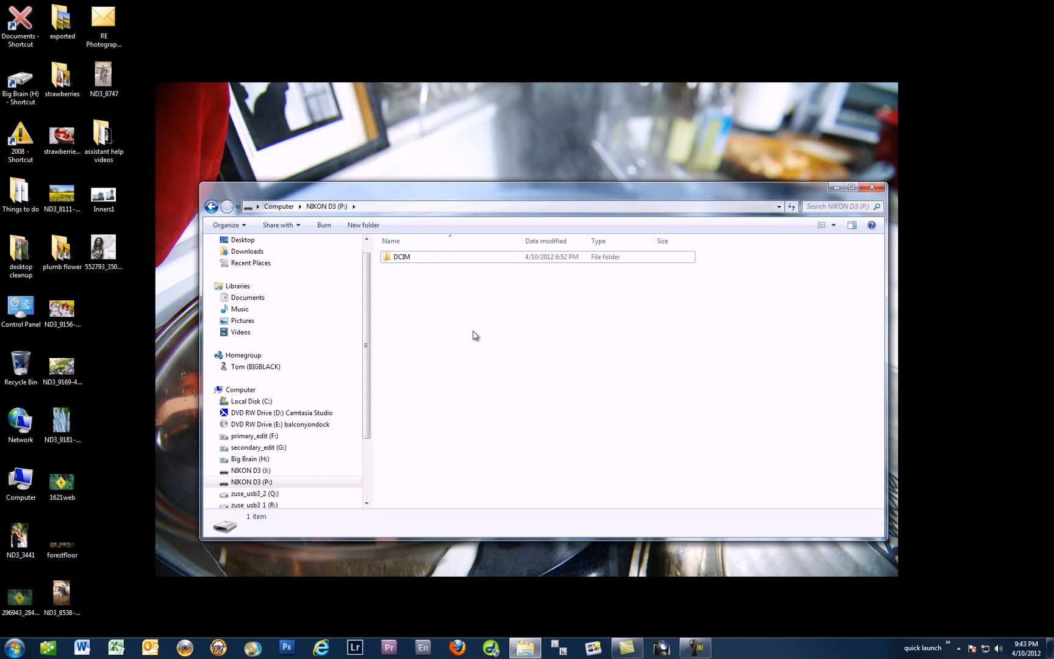
{"action": "right_click", "coordinate": [400, 259]}
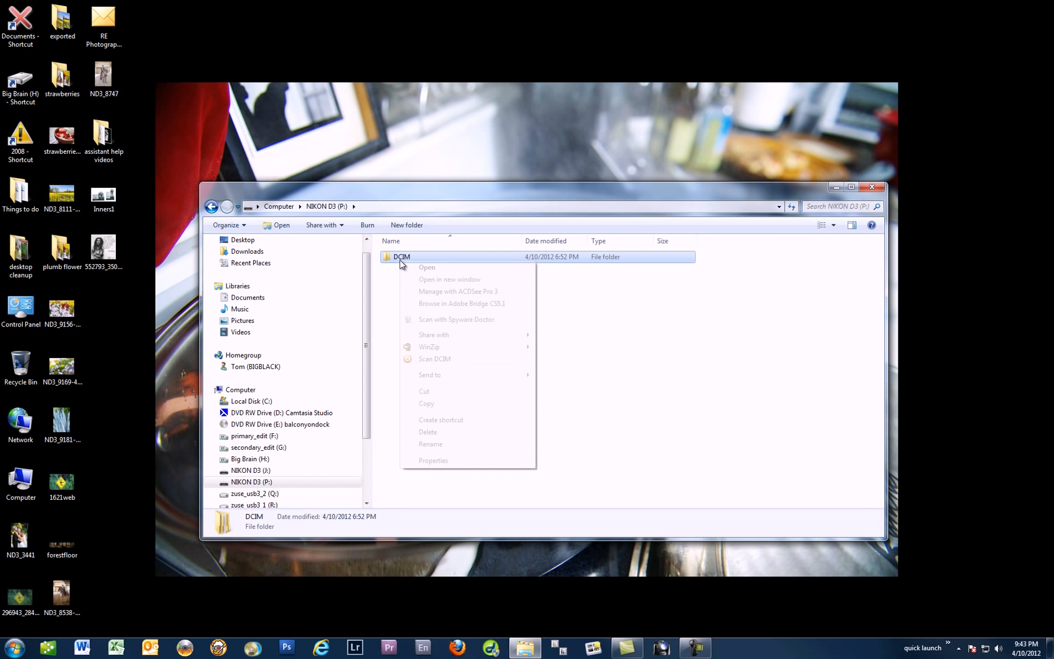
{"action": "left_click", "coordinate": [434, 444]}
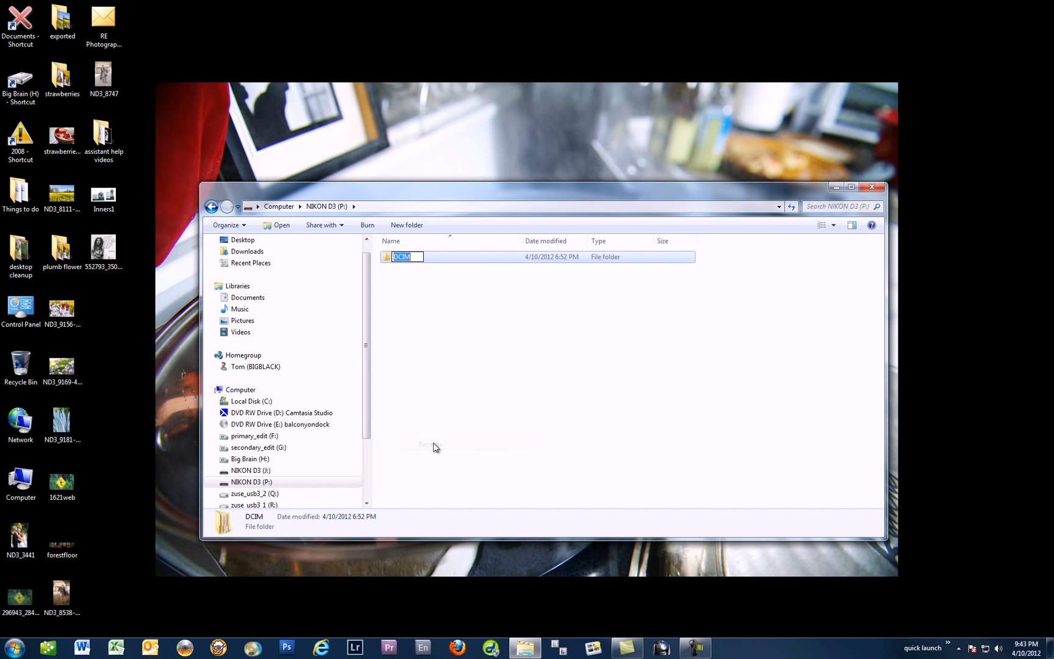
{"action": "type", "text": "1"}
{"action": "left_click", "coordinate": [437, 350]}
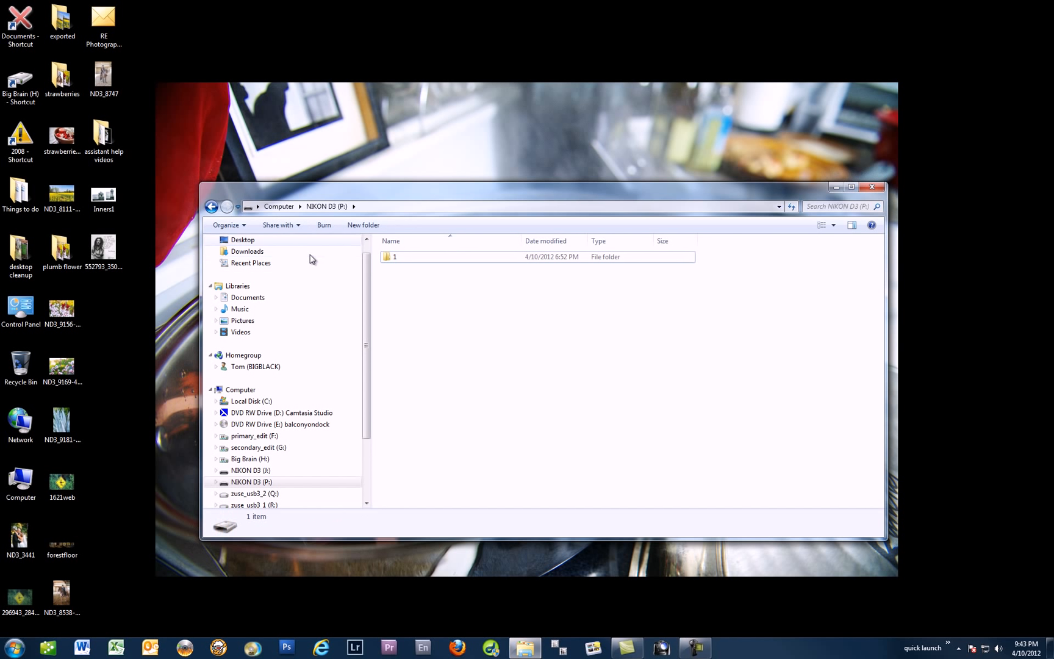
Go to the NIKON D3 (J:) memory card and rename its DCIM folder to 2.
{"action": "left_click", "coordinate": [211, 206]}
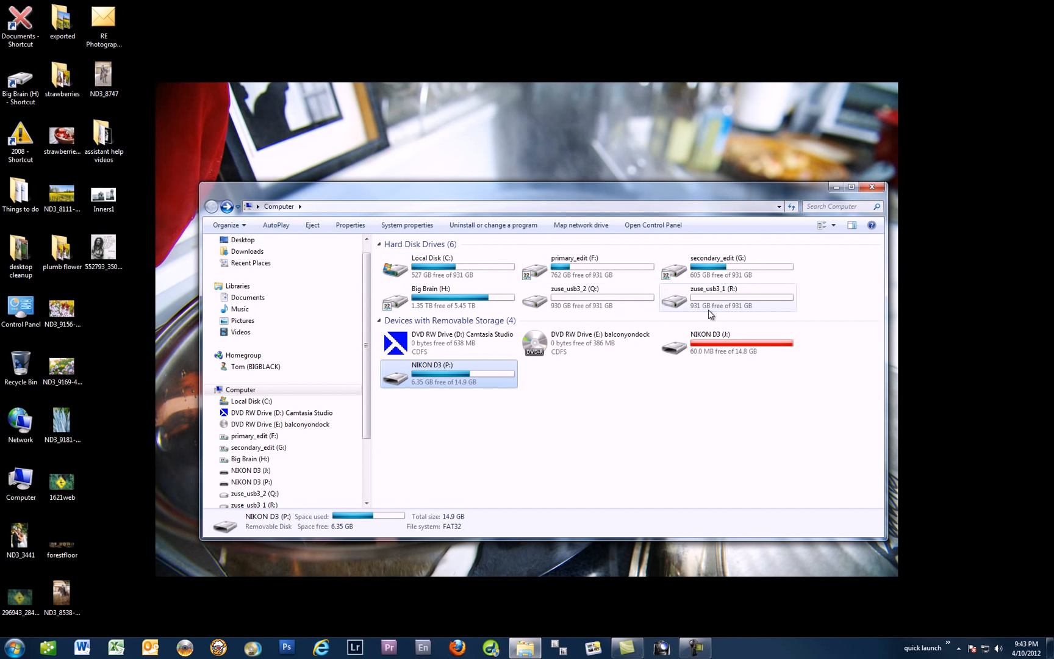
{"action": "left_click", "coordinate": [693, 348]}
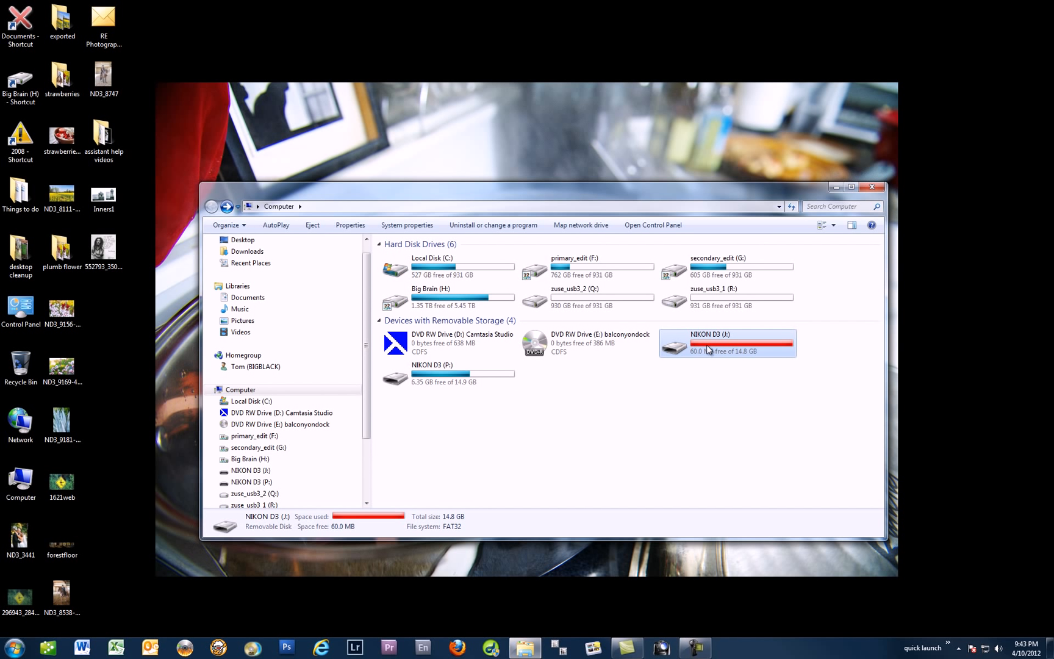
{"action": "double_click", "coordinate": [679, 349]}
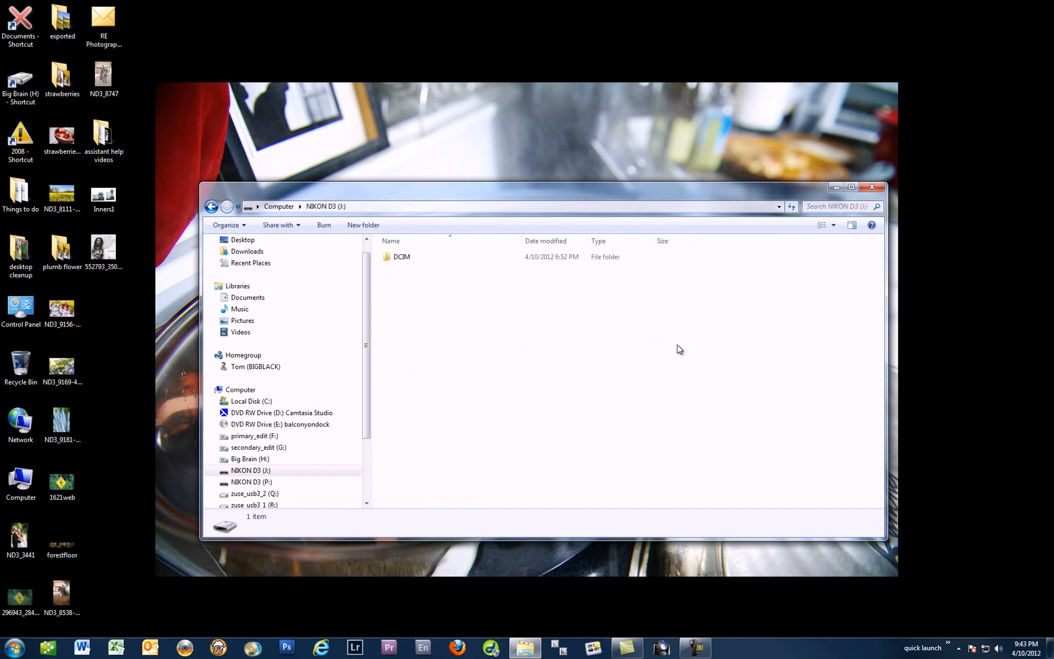
{"action": "left_click", "coordinate": [401, 261]}
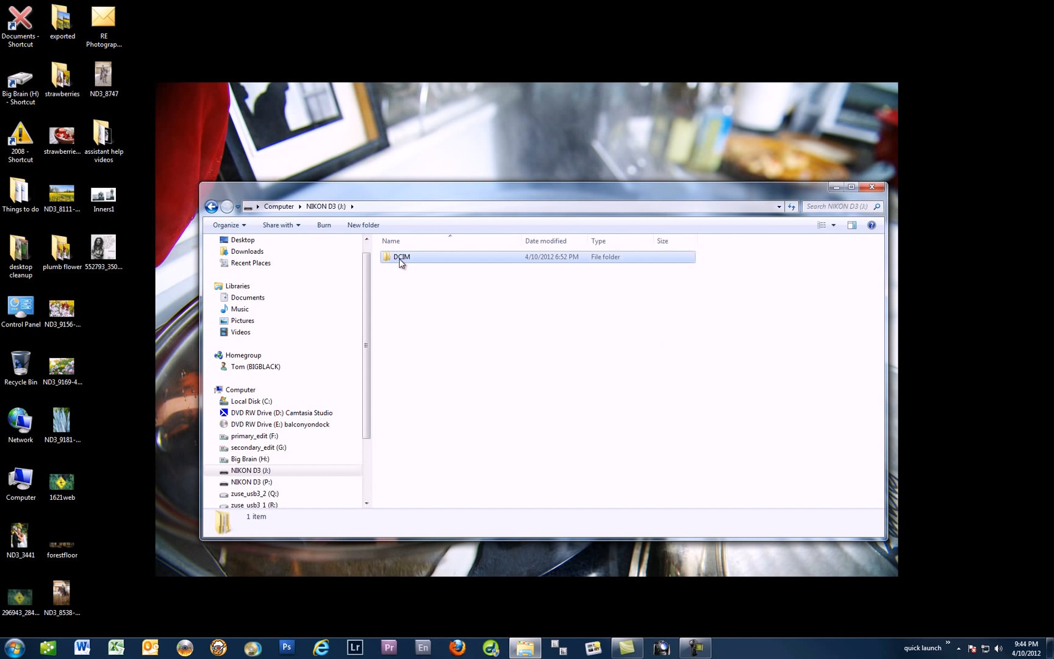
{"action": "right_click", "coordinate": [400, 261]}
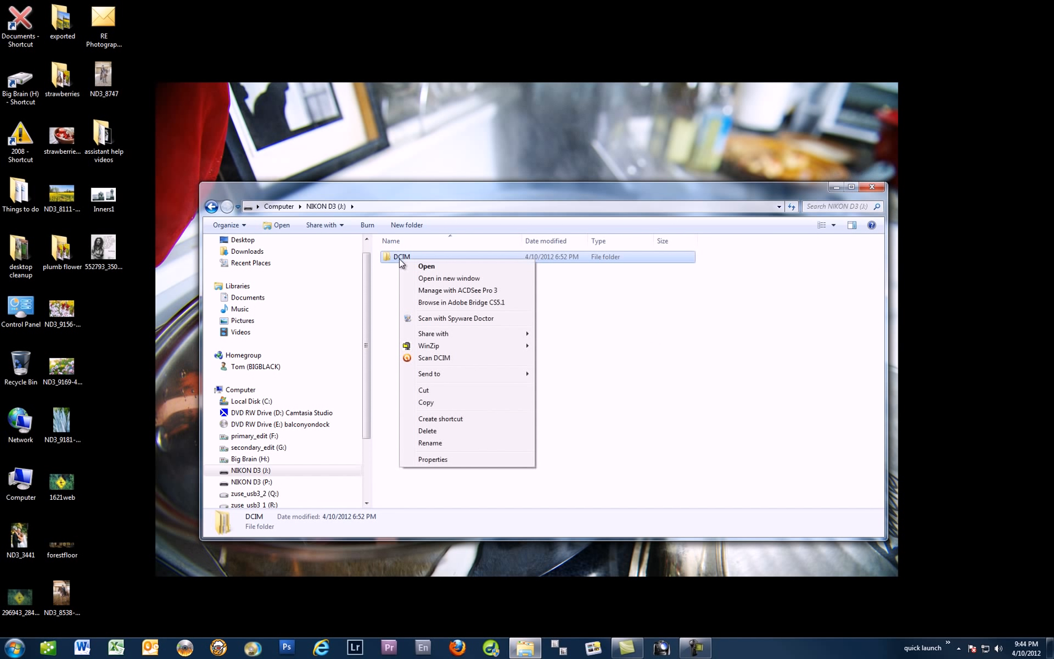
{"action": "left_click", "coordinate": [445, 444]}
{"action": "type", "text": "2"}
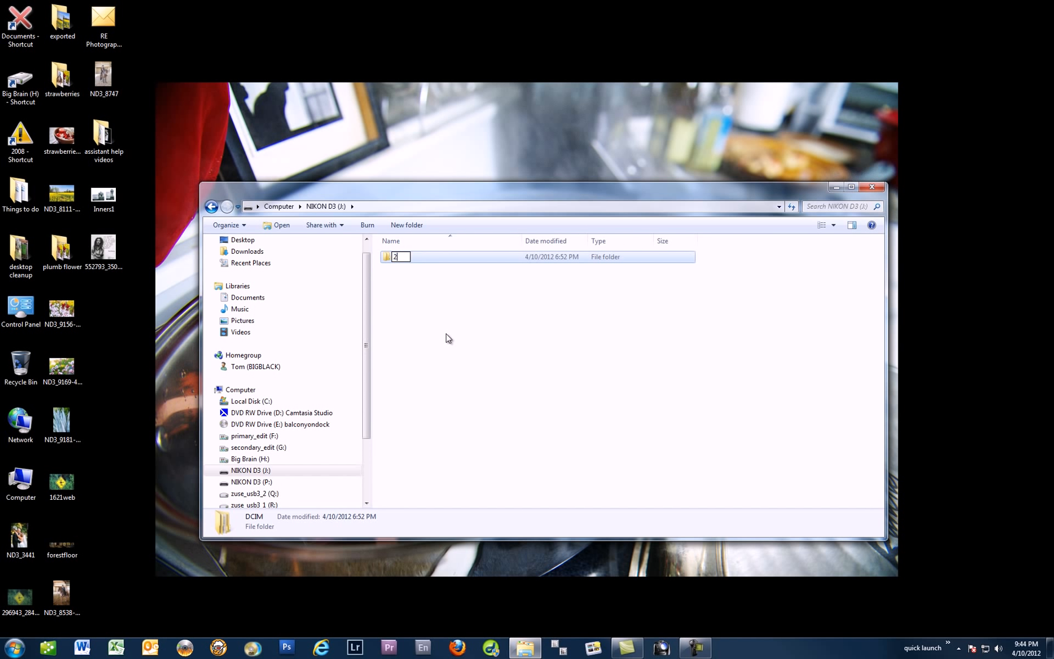
{"action": "key", "text": "Return"}
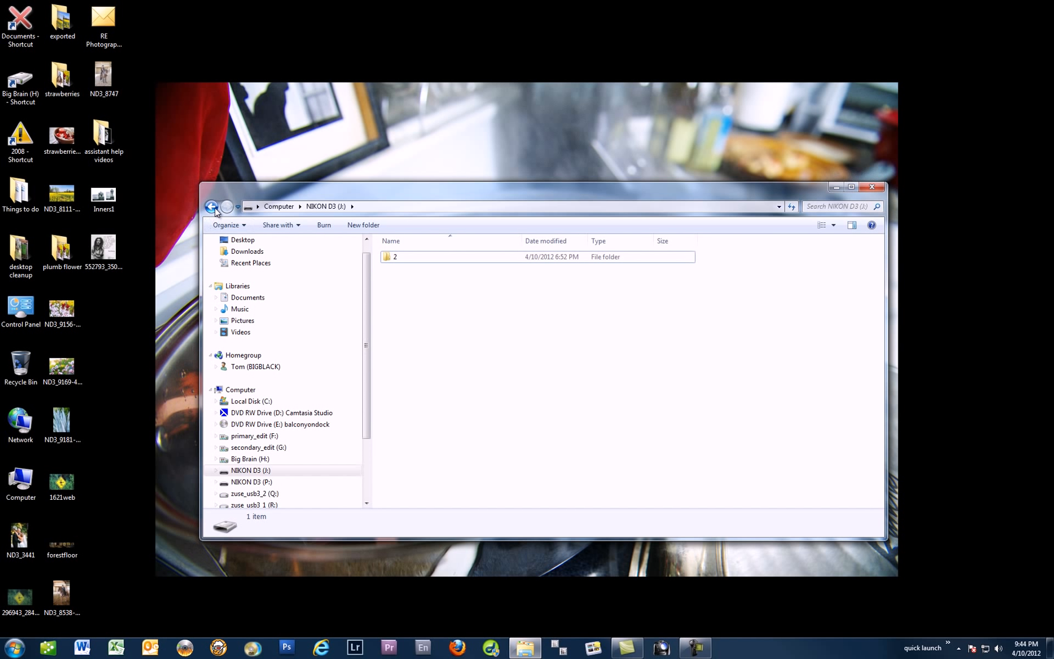
Return to the NIKON D3 (P:) card and look through the photos in folder 1, subfolder 477NC_D3.
{"action": "left_click", "coordinate": [212, 206]}
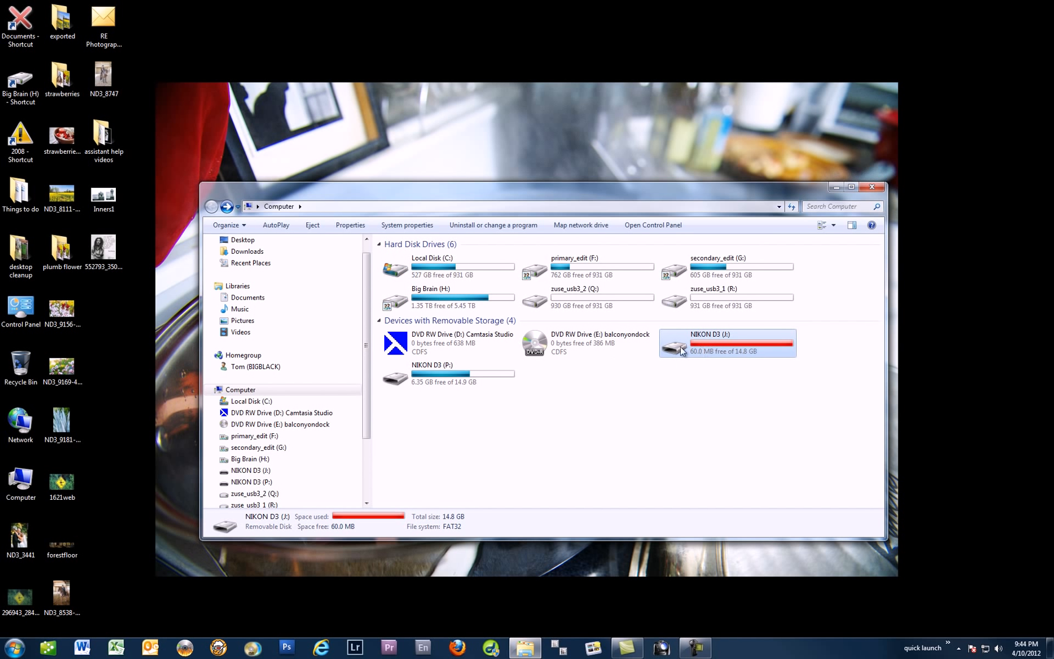
{"action": "double_click", "coordinate": [405, 380]}
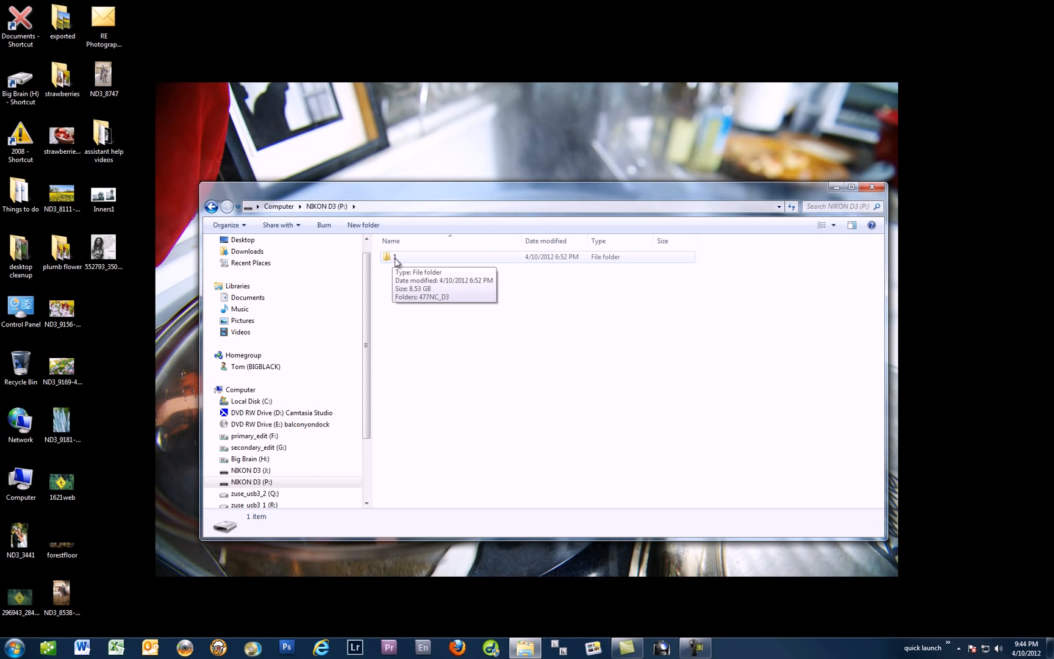
{"action": "double_click", "coordinate": [394, 259]}
{"action": "double_click", "coordinate": [415, 258]}
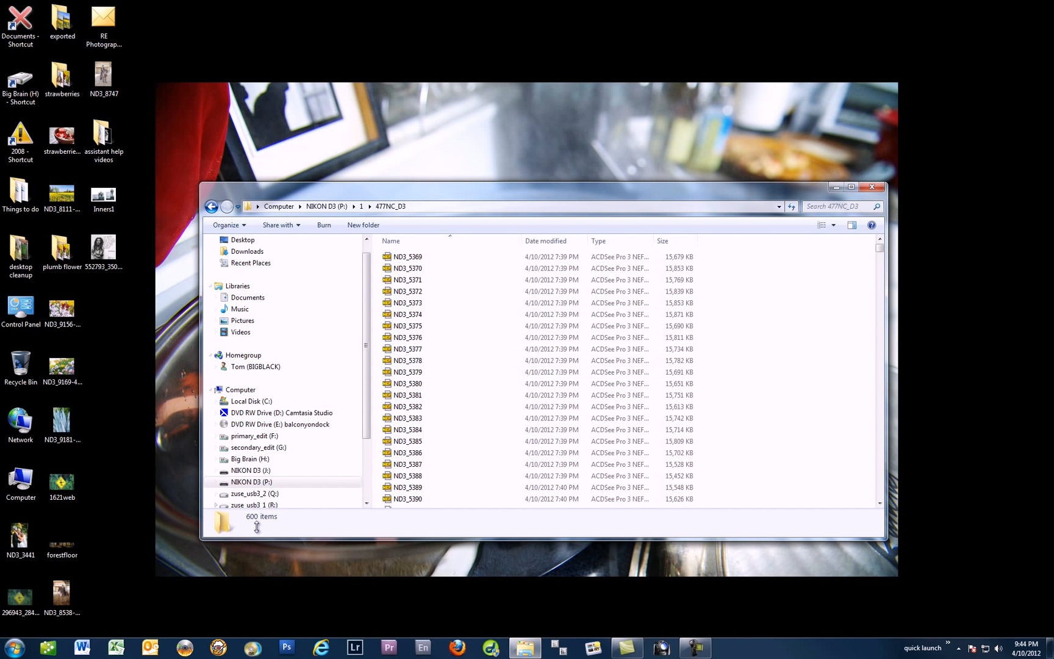
Switch to Outlook, open the MP - Kure event on April 10 in the calendar, and dismiss all reminders.
{"action": "left_click", "coordinate": [150, 649]}
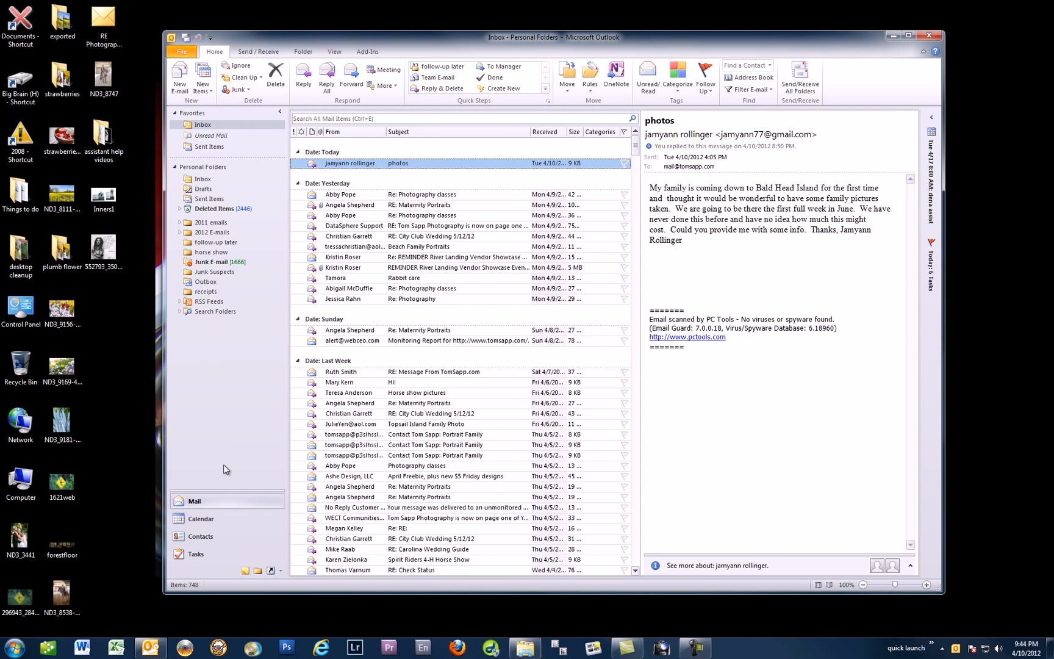
{"action": "left_click", "coordinate": [209, 515]}
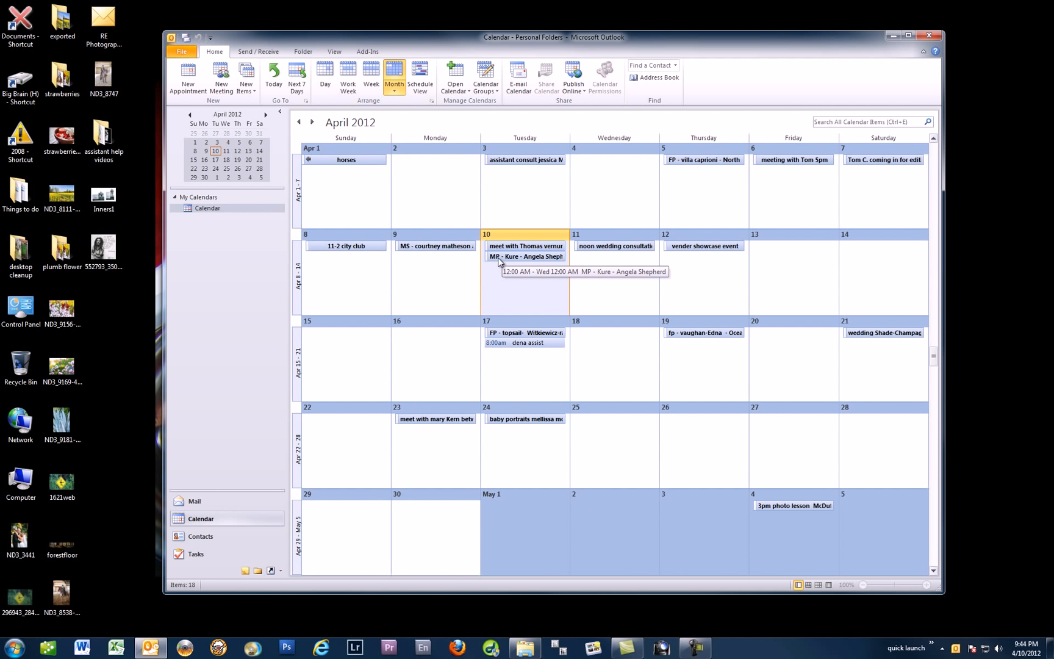
{"action": "left_click", "coordinate": [530, 257]}
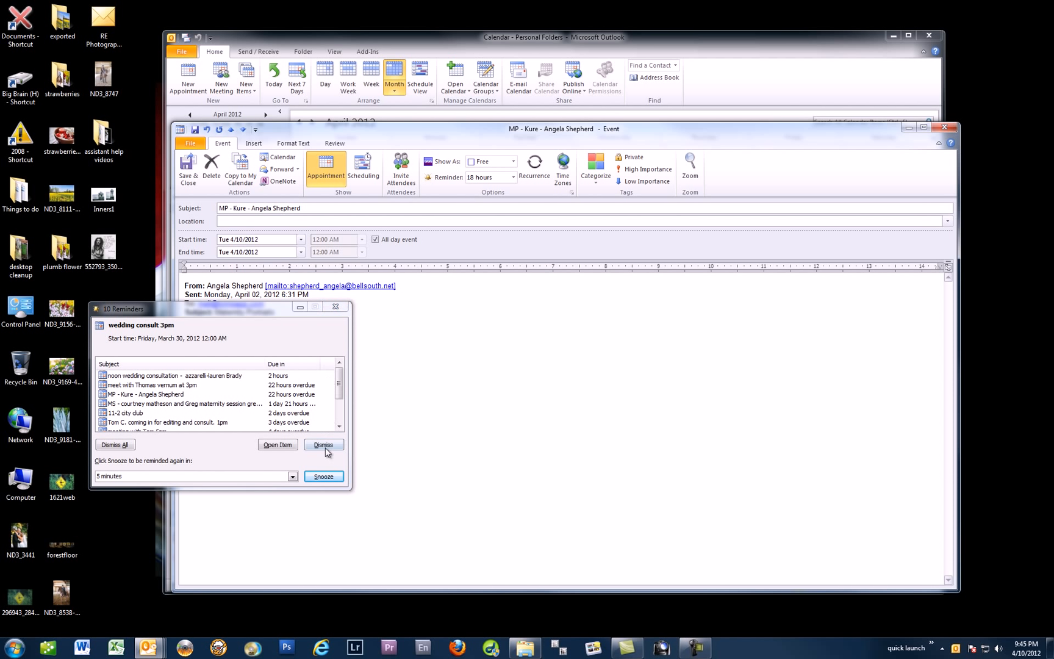
{"action": "left_click", "coordinate": [130, 446]}
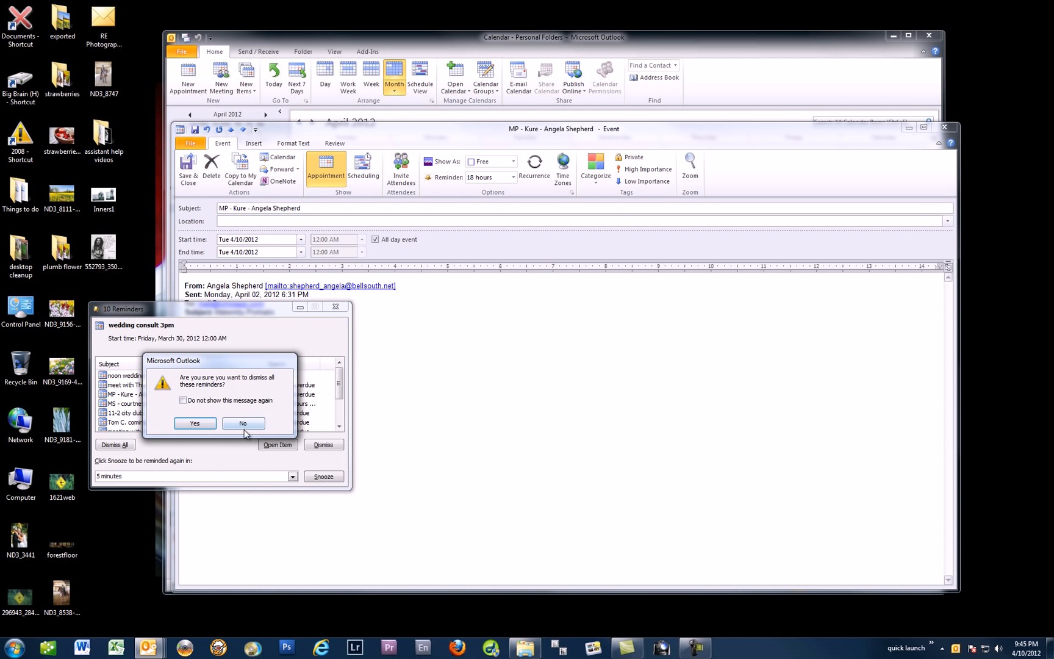
{"action": "key", "text": "Return"}
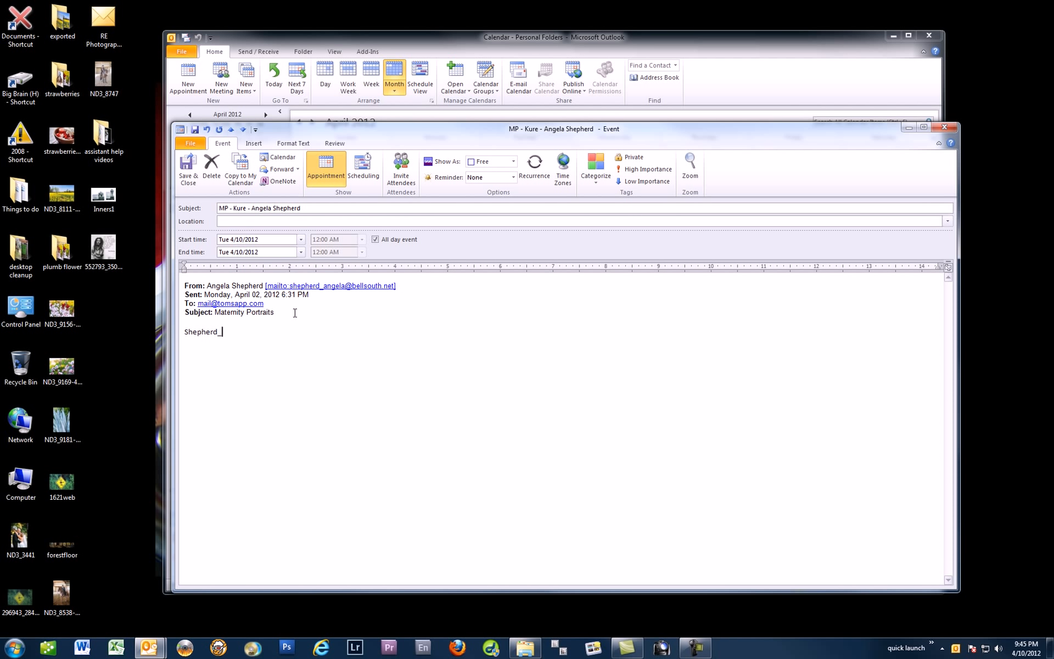
Complete the folder name in the event notes as the client's last name, first name and 04-10-12, separated by underscores, and copy it.
{"action": "type", "text": "gela_04-10-12"}
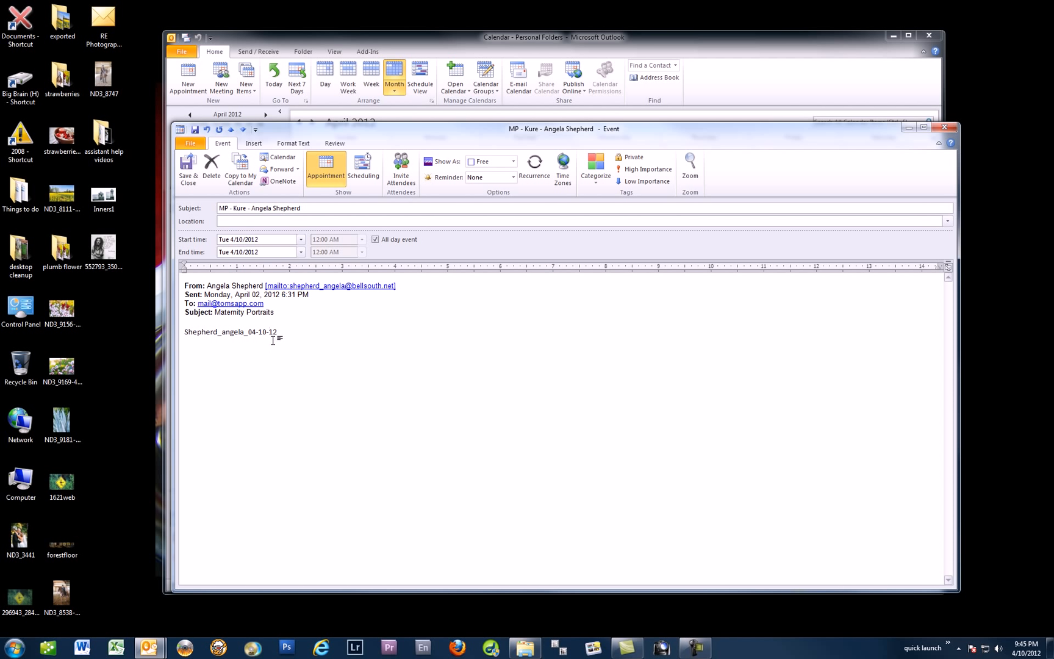
{"action": "triple_click", "coordinate": [210, 334]}
{"action": "right_click", "coordinate": [193, 333]}
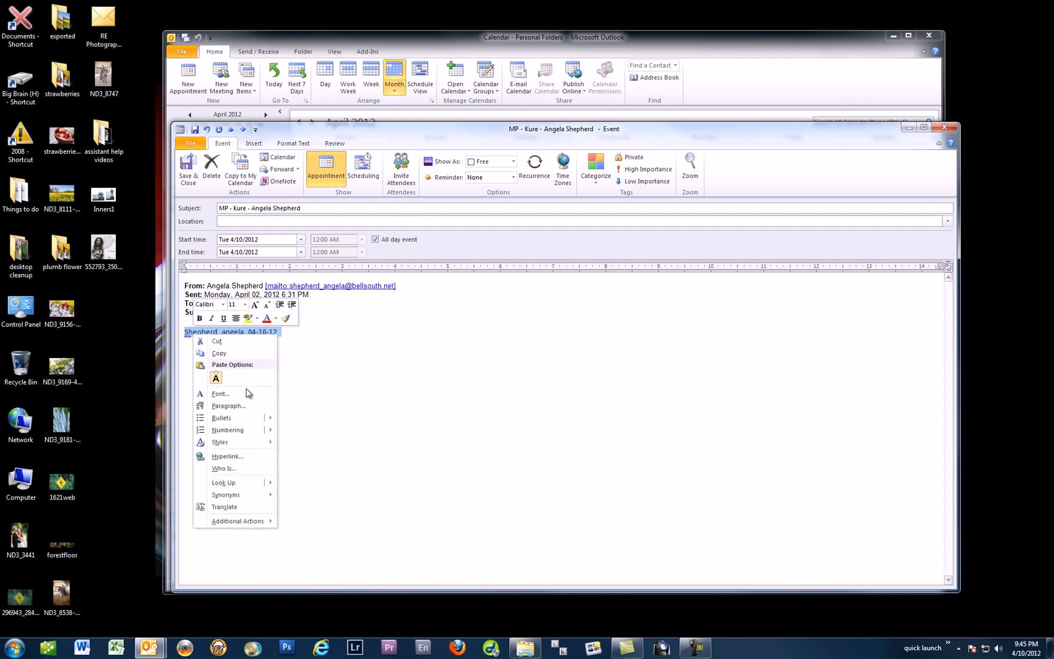
{"action": "left_click", "coordinate": [233, 354]}
{"action": "left_click", "coordinate": [283, 397]}
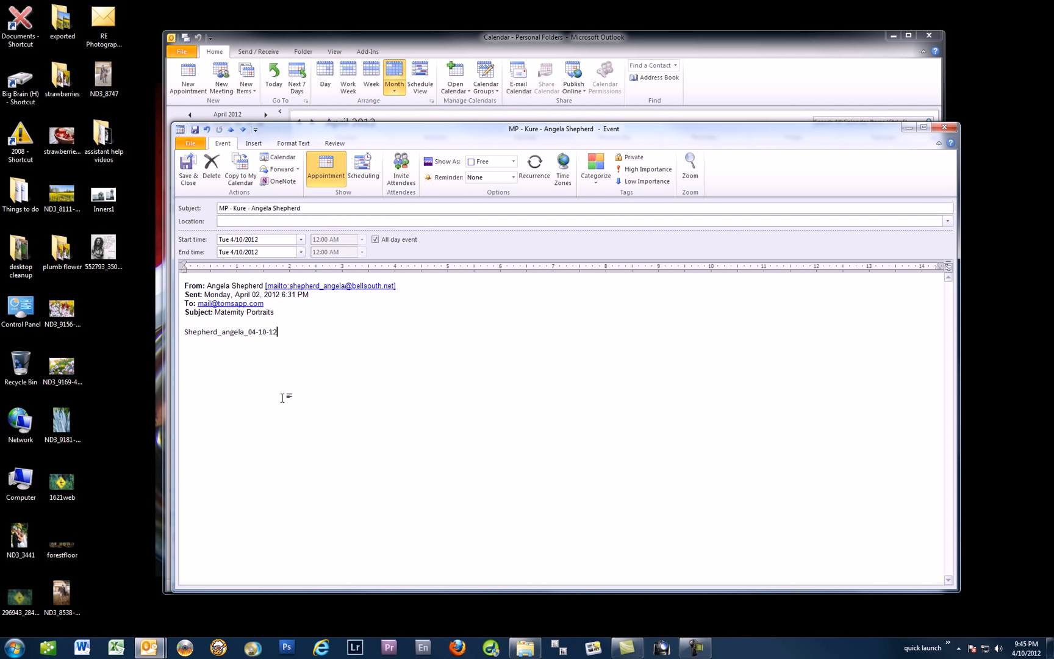
Switch to Photo Mechanic and select both NIKON D3 cards, J: and P:, as ingest sources.
{"action": "left_click", "coordinate": [465, 47]}
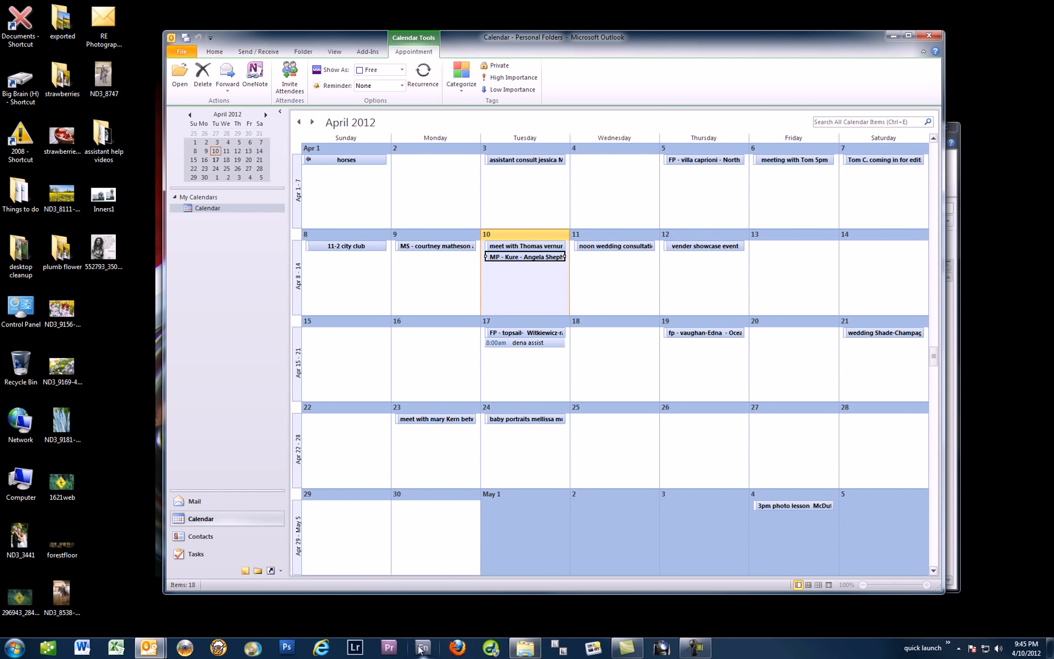
{"action": "left_click", "coordinate": [597, 648]}
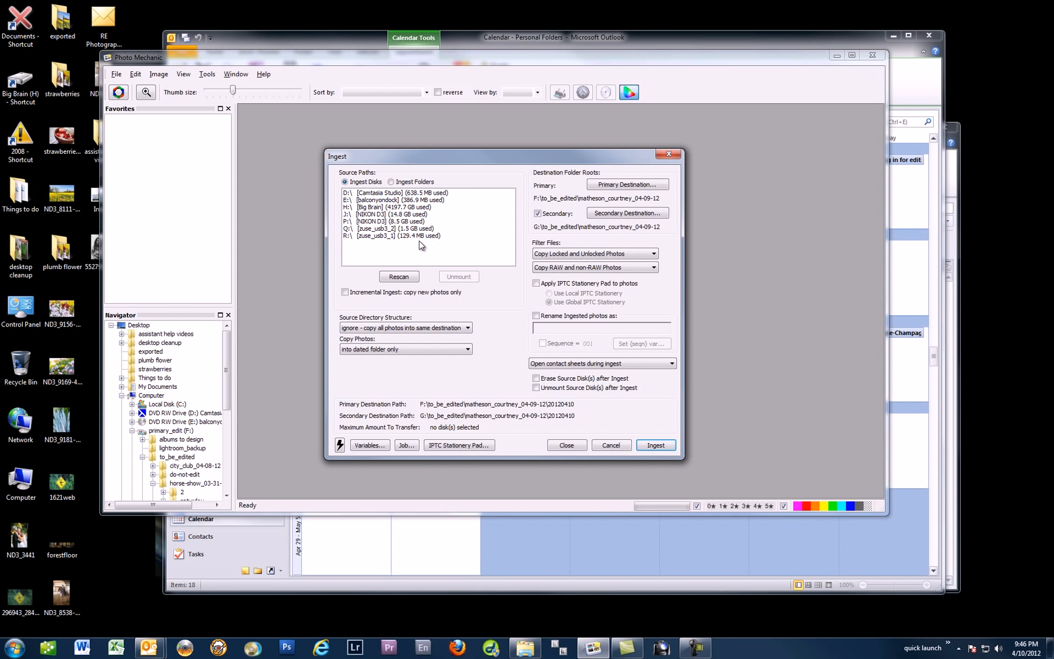
{"action": "left_click", "coordinate": [400, 215]}
{"action": "left_click", "coordinate": [390, 223], "text": "shift"}
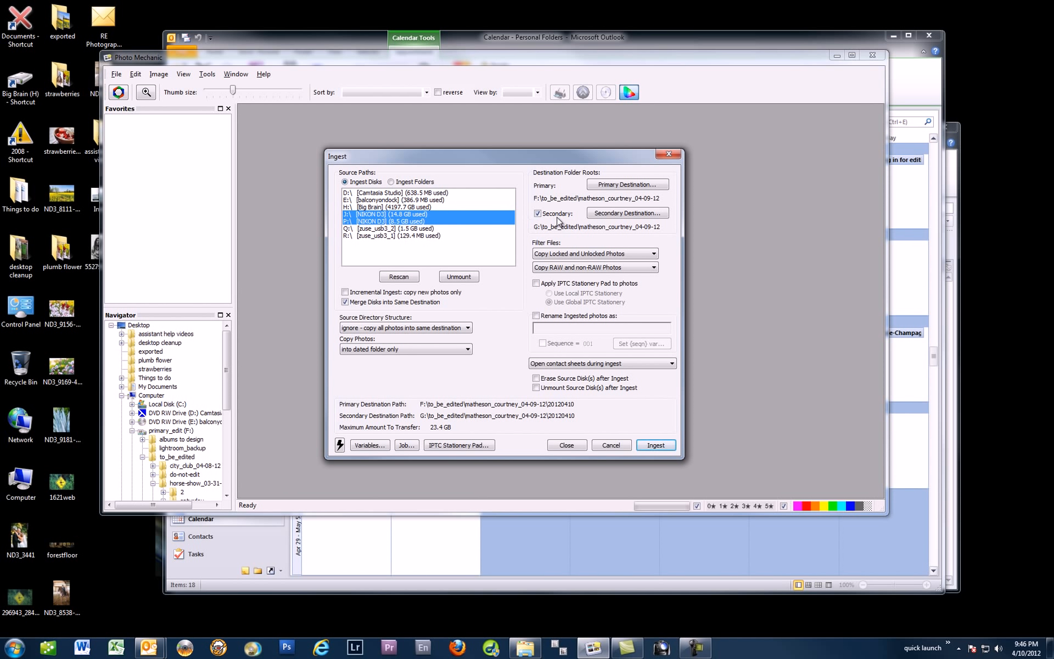
Browse for the primary ingest destination and select the to_be_edited folder on primary_edit (F:).
{"action": "left_click", "coordinate": [619, 186]}
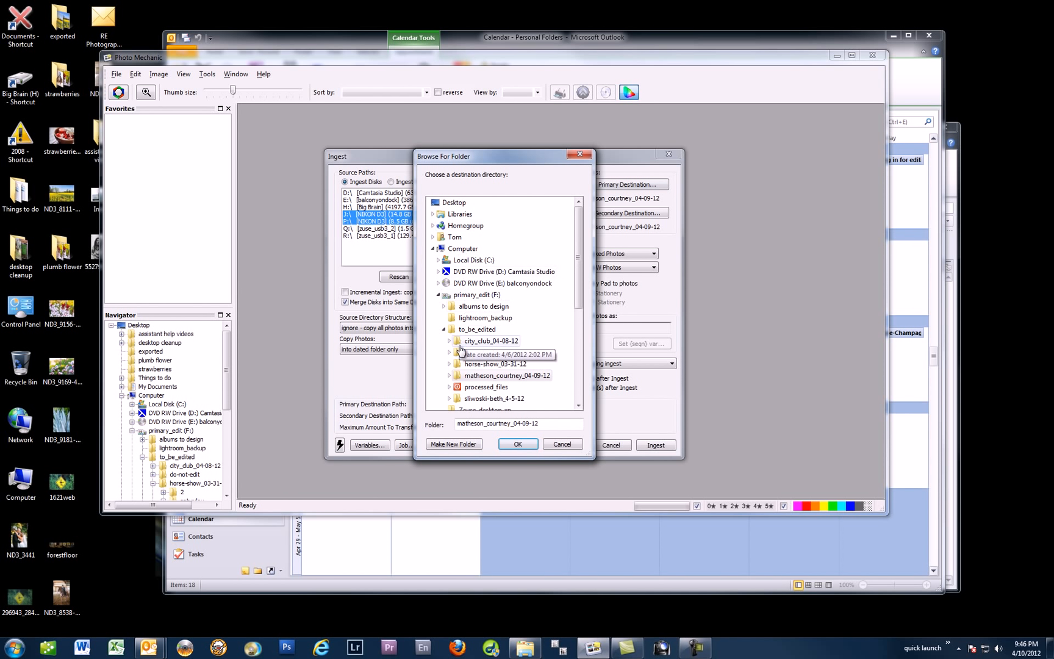
{"action": "left_click", "coordinate": [444, 330]}
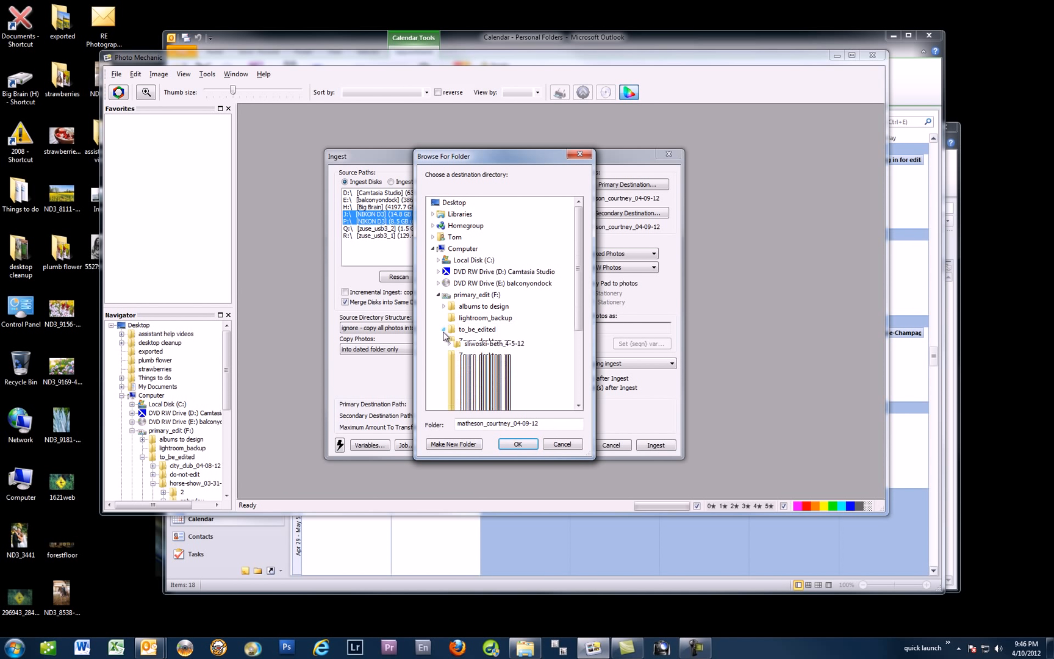
{"action": "left_click", "coordinate": [438, 295]}
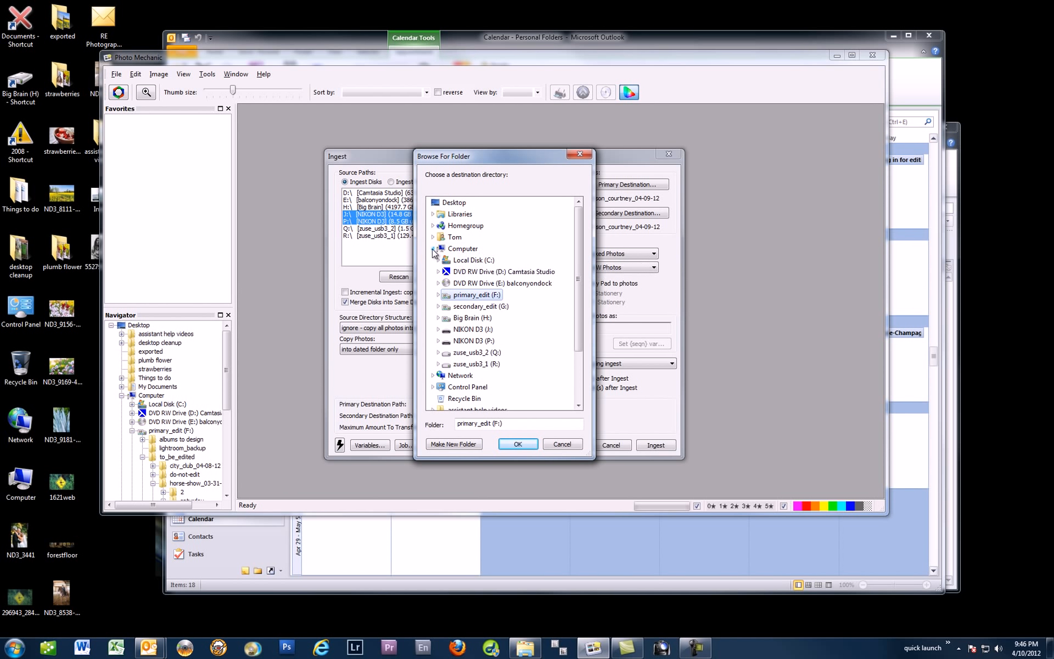
{"action": "left_click", "coordinate": [433, 249]}
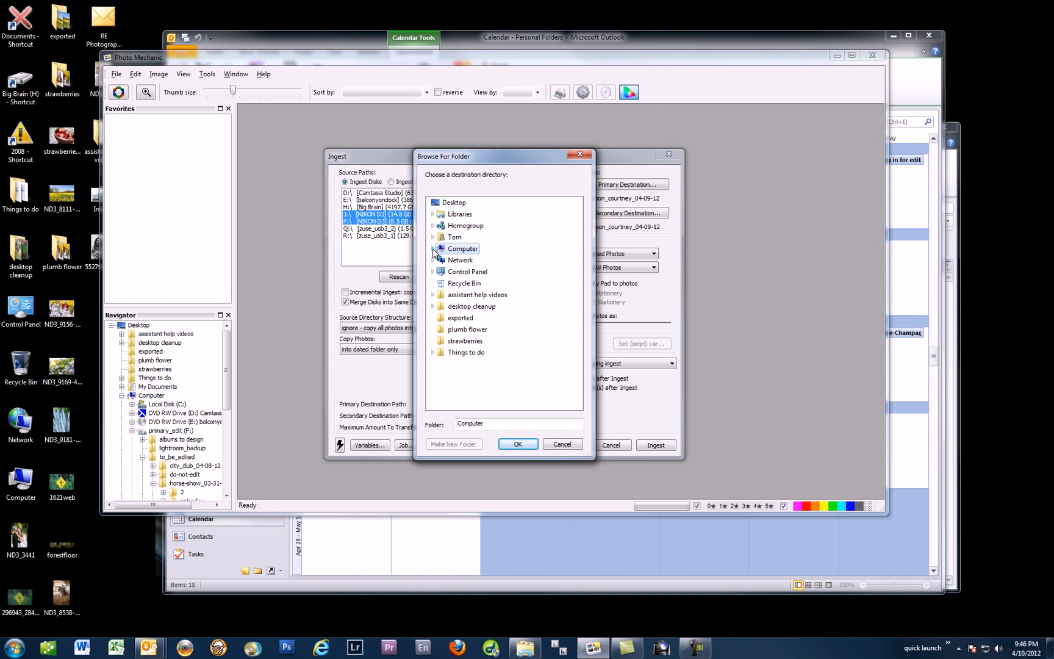
{"action": "left_click", "coordinate": [433, 249]}
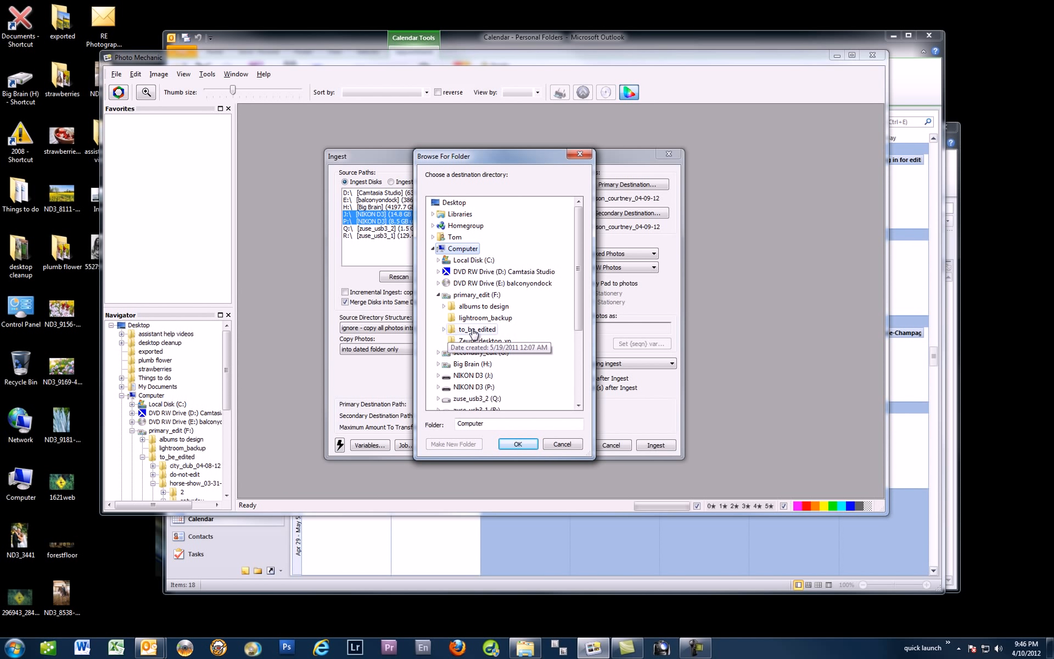
{"action": "left_click", "coordinate": [443, 330]}
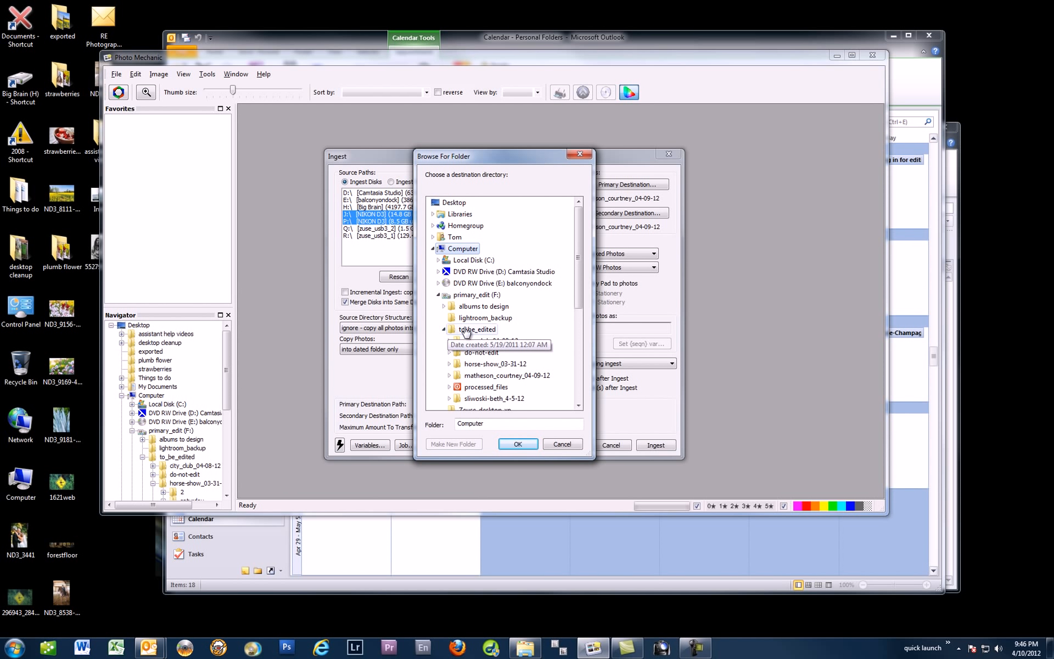
{"action": "left_click", "coordinate": [470, 329]}
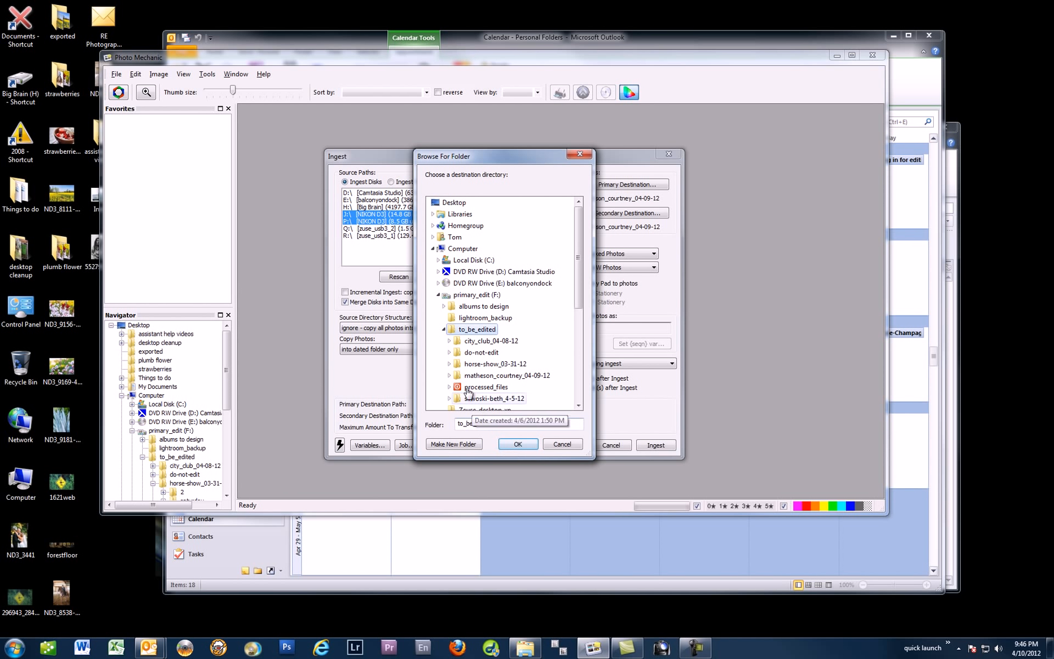
Create a folder inside to_be_edited named with the copied client name and date, and accept it as the primary ingest destination.
{"action": "left_click", "coordinate": [467, 445]}
{"action": "right_click", "coordinate": [488, 388]}
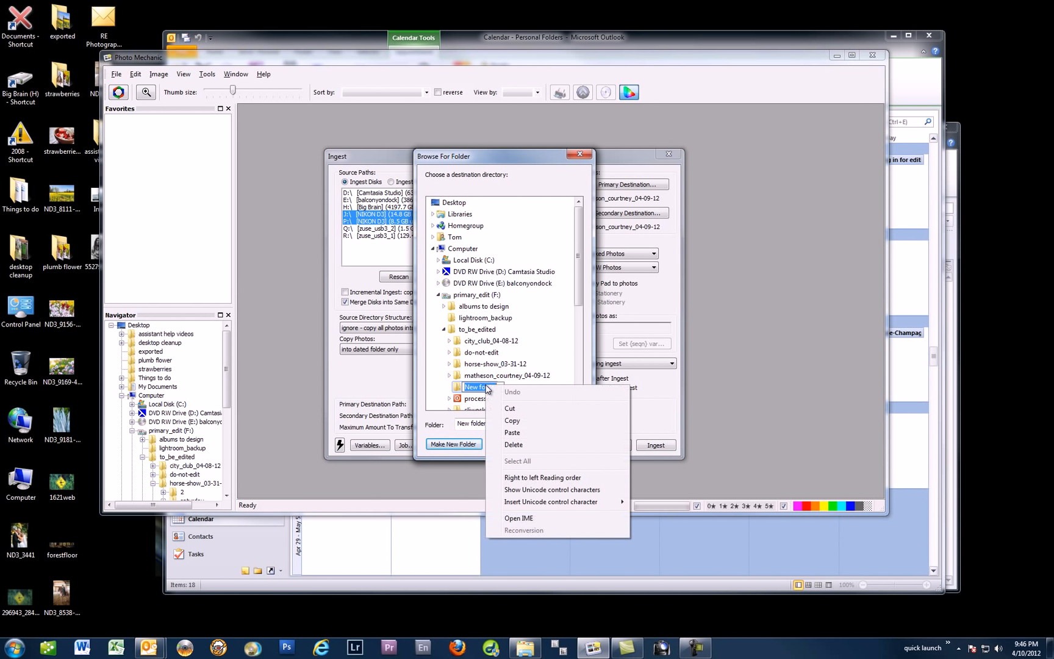
{"action": "left_click", "coordinate": [513, 436]}
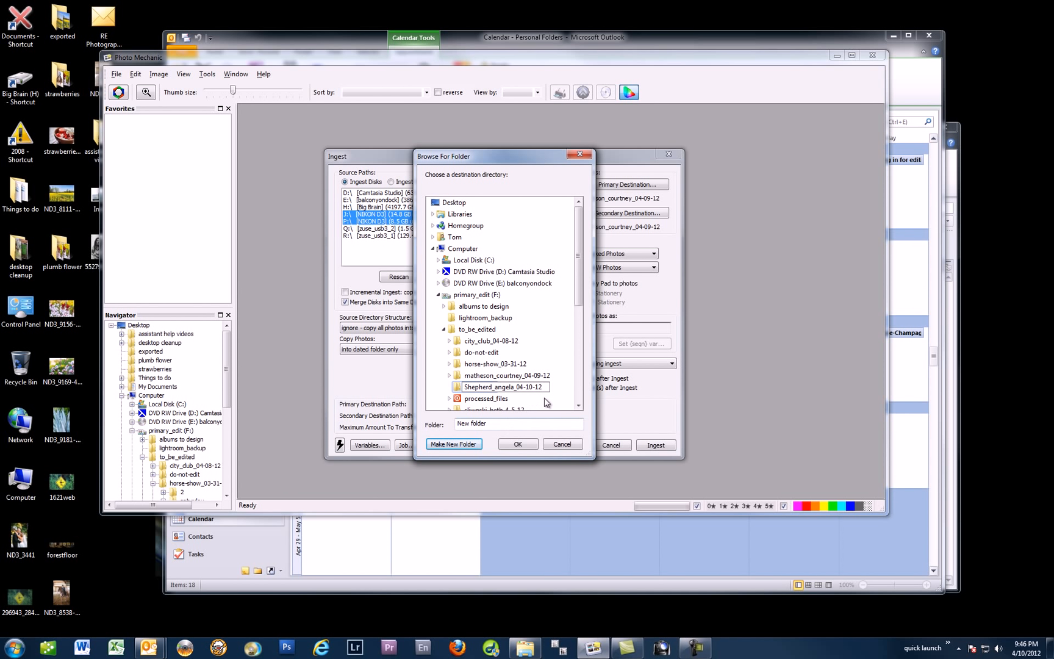
{"action": "left_click", "coordinate": [460, 391]}
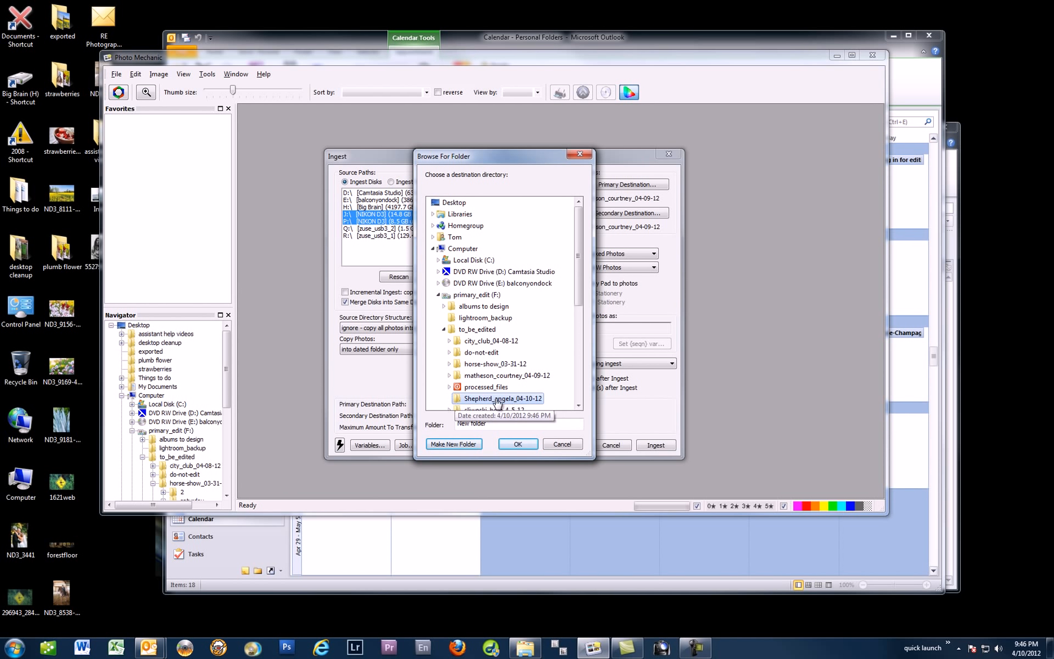
{"action": "left_click", "coordinate": [519, 447]}
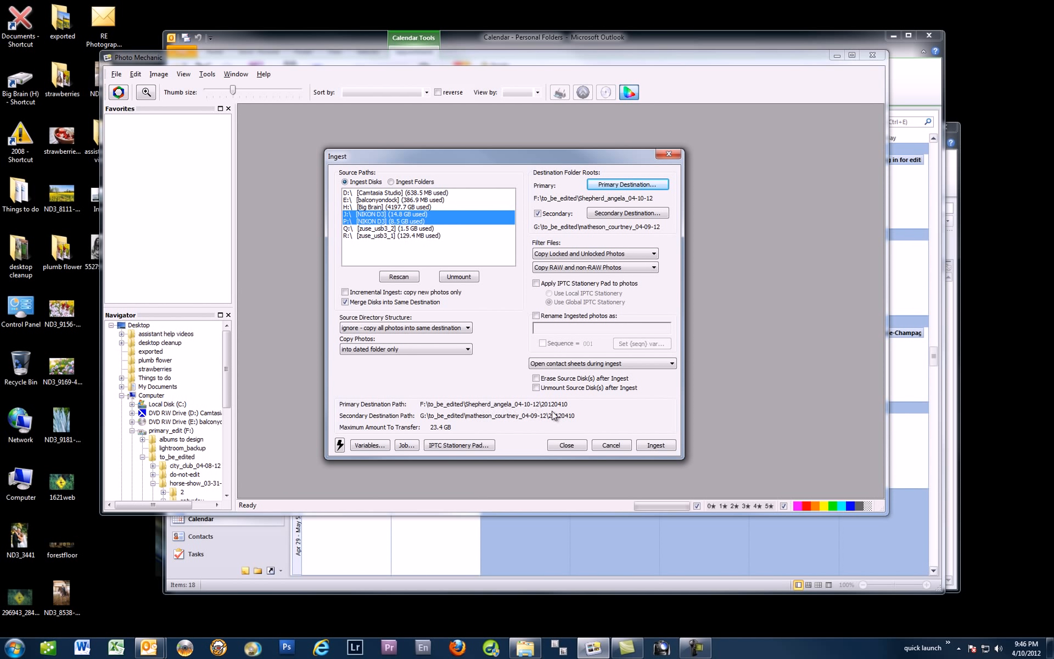
Browse for the secondary ingest destination and select the to_be_edited folder on secondary_edit (G:).
{"action": "left_click", "coordinate": [618, 213]}
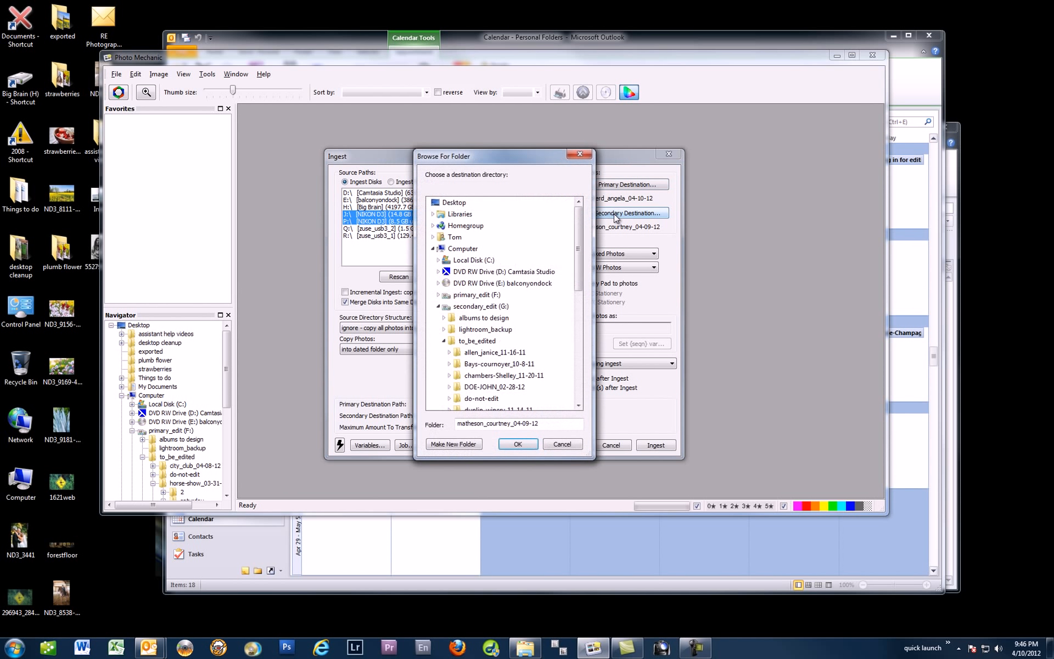
{"action": "left_click", "coordinate": [439, 308]}
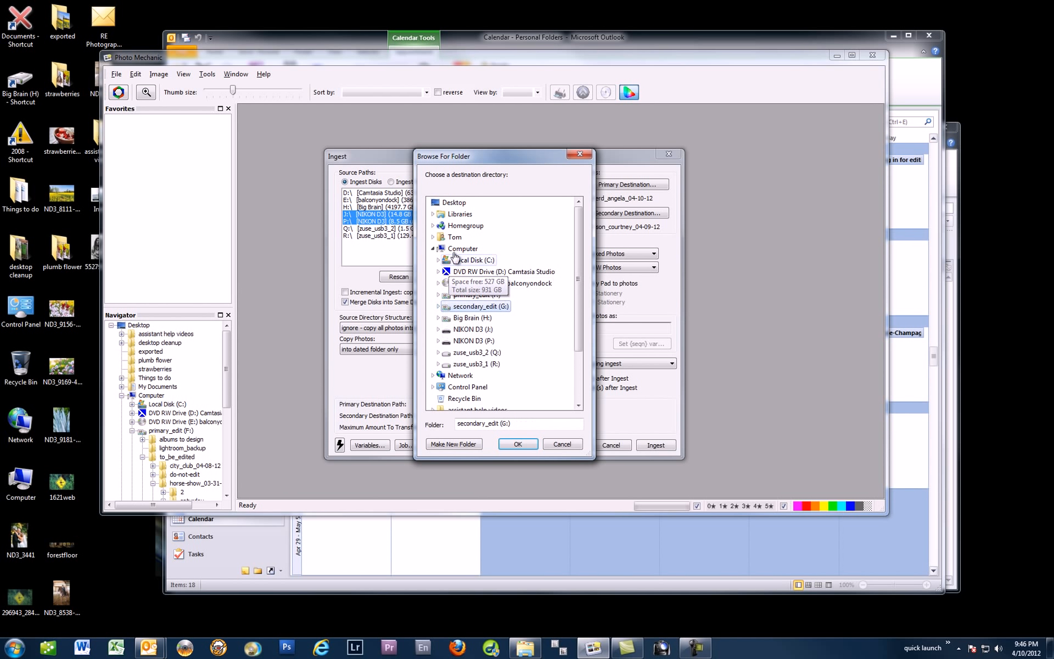
{"action": "left_click", "coordinate": [438, 307]}
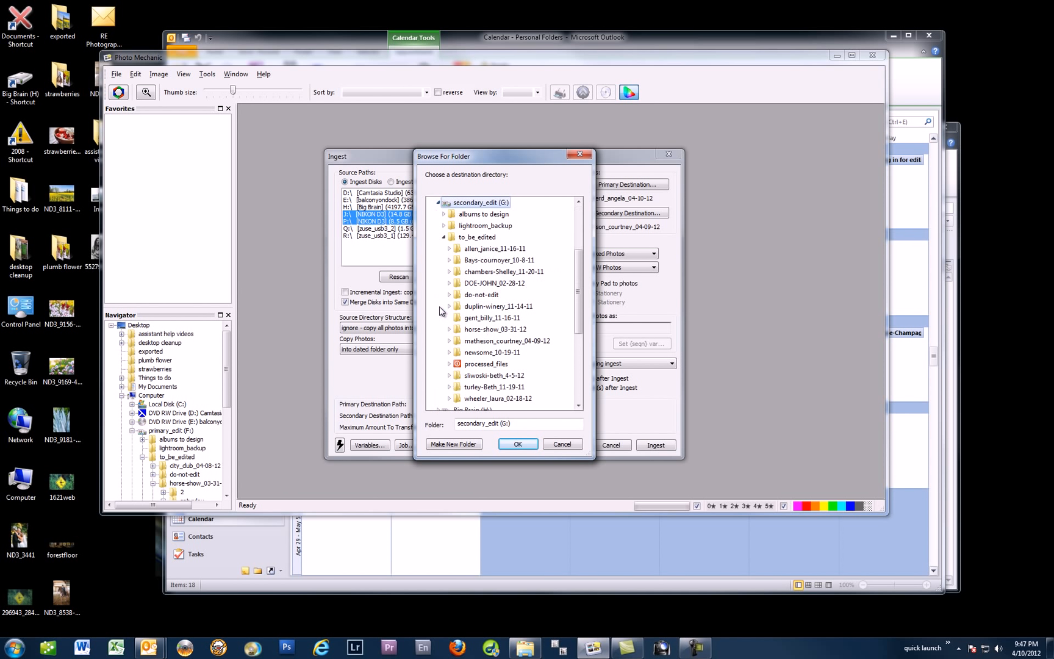
{"action": "left_click", "coordinate": [461, 241]}
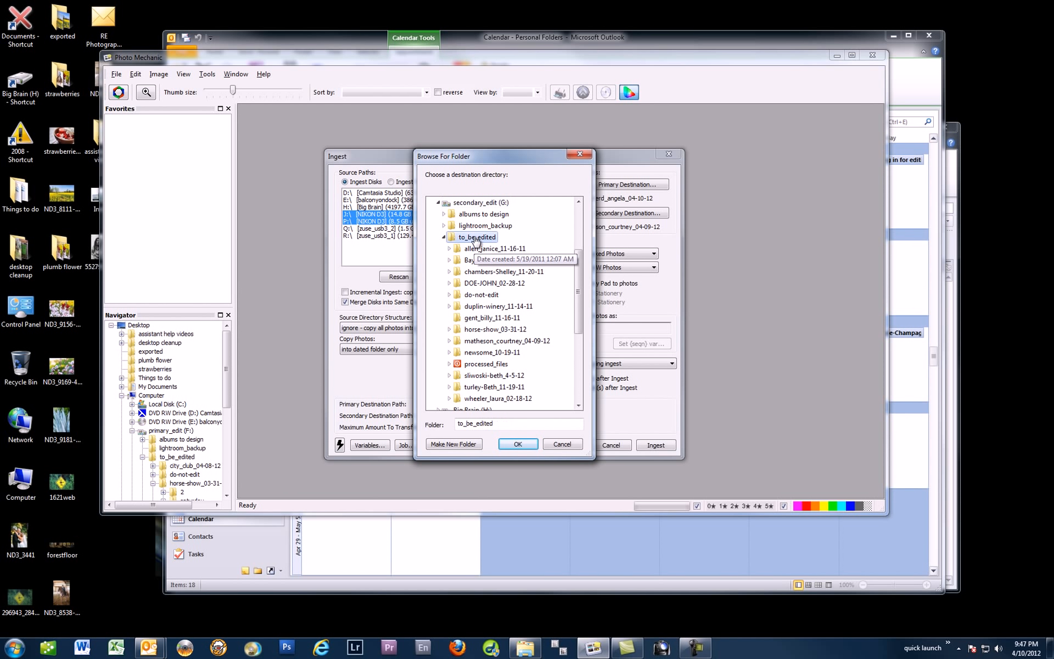
Create a folder inside to_be_edited on secondary_edit (G:) and paste the copied client name and date as its name.
{"action": "left_click", "coordinate": [454, 444]}
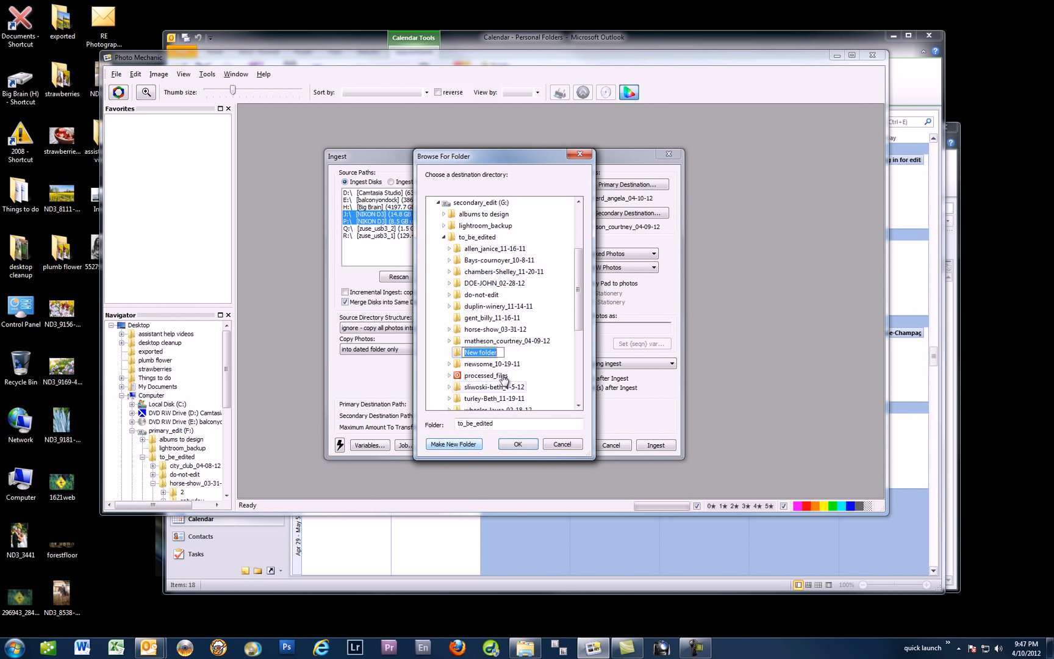
{"action": "right_click", "coordinate": [490, 353]}
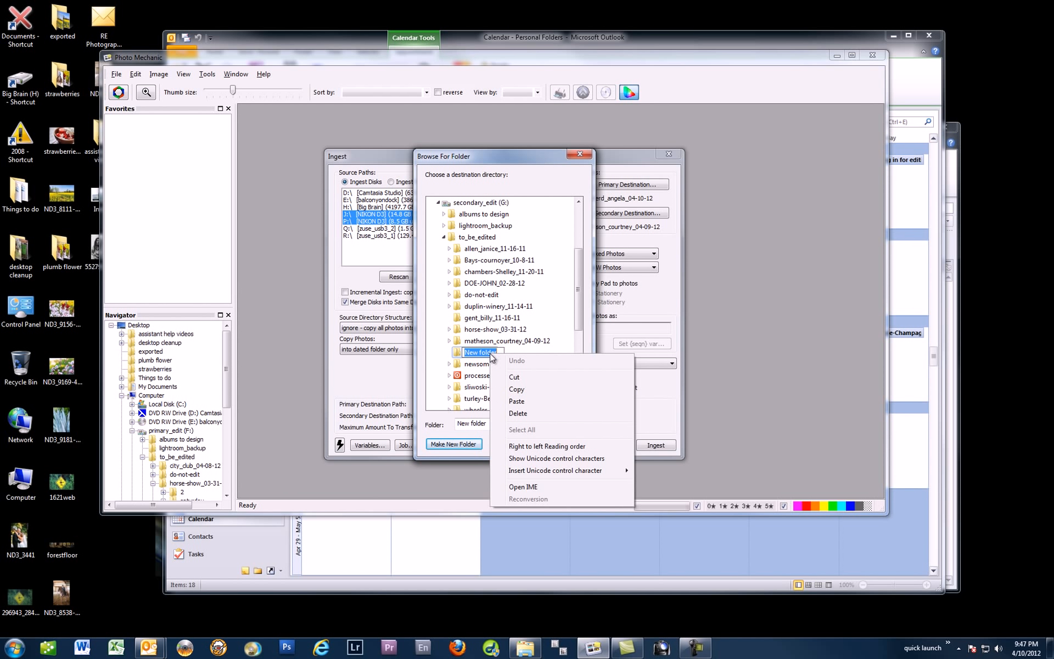
{"action": "left_click", "coordinate": [516, 401]}
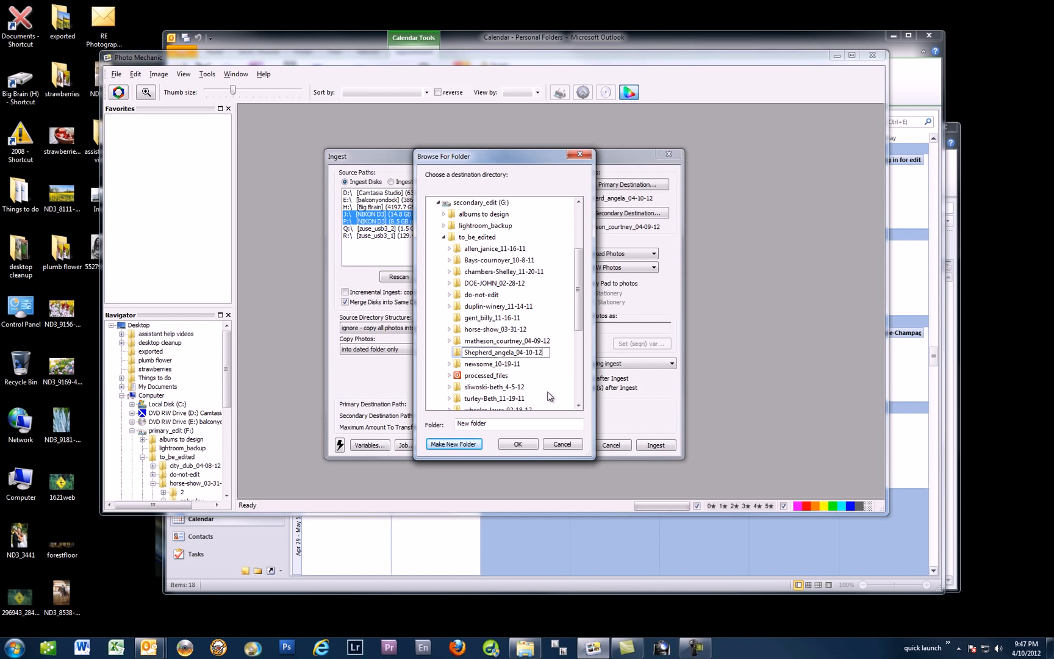
{"action": "key", "text": "Return"}
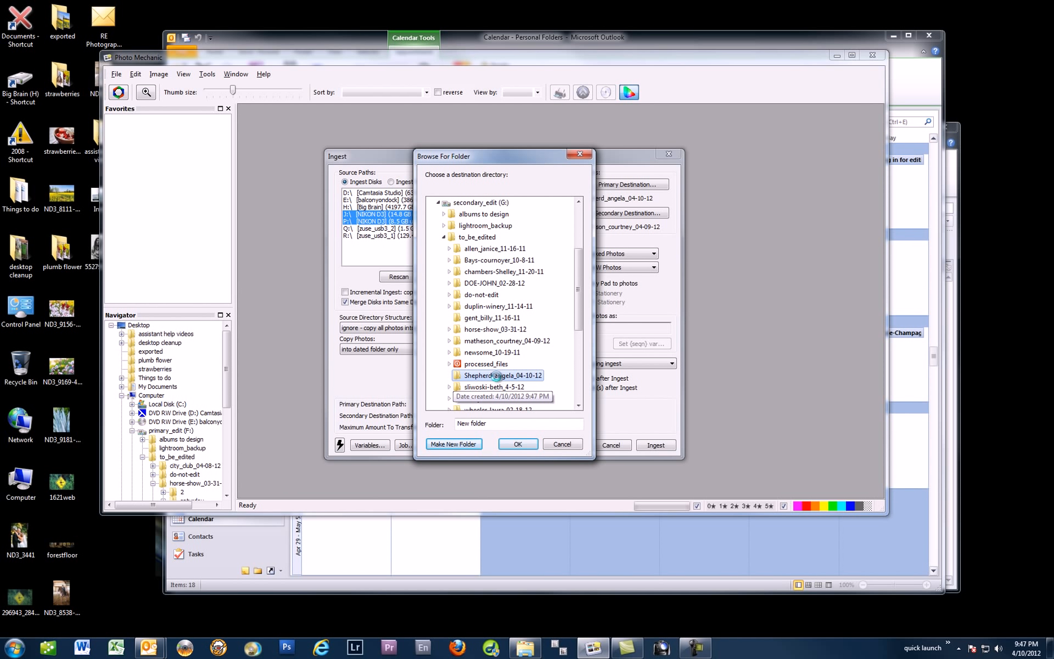
Copy the new client folder's name without changing it, and accept the folder as the secondary ingest destination.
{"action": "right_click", "coordinate": [498, 379]}
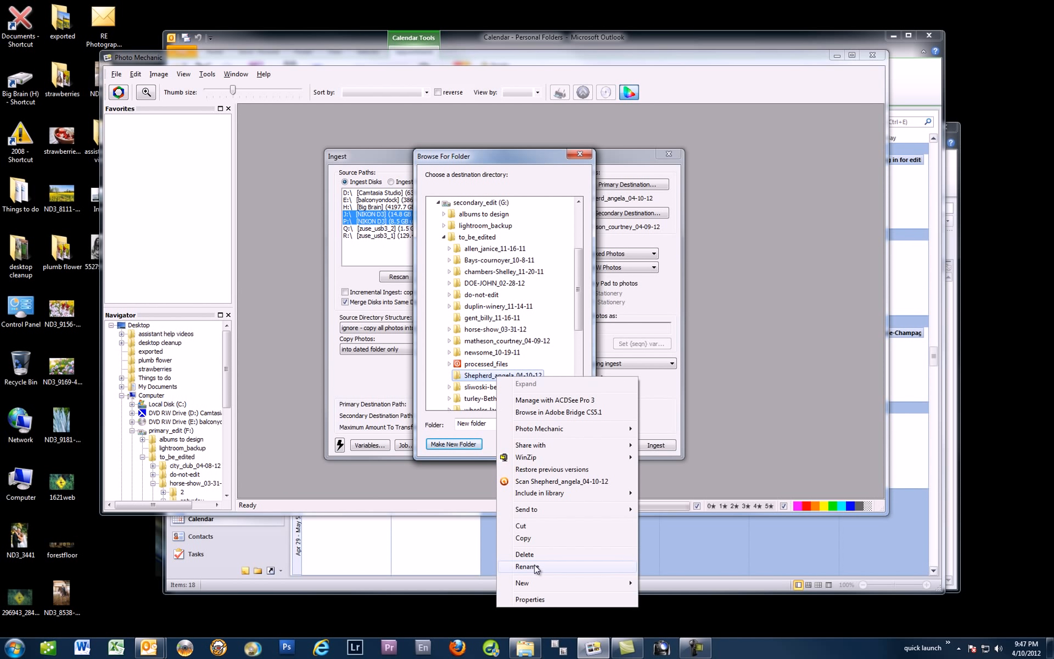
{"action": "left_click", "coordinate": [536, 567]}
{"action": "right_click", "coordinate": [534, 376]}
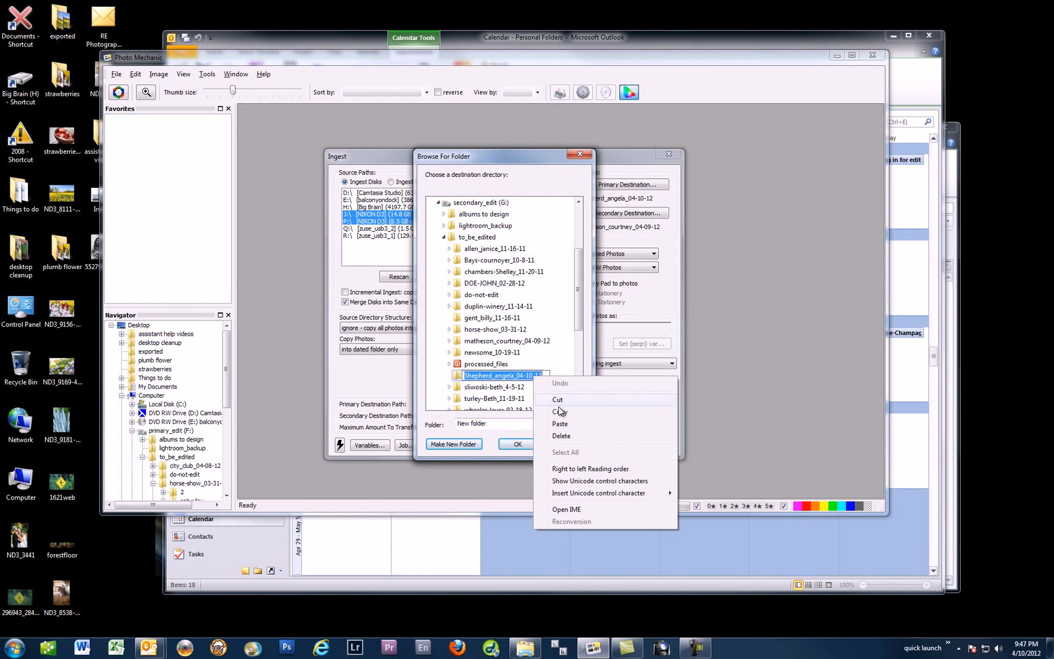
{"action": "left_click", "coordinate": [560, 412]}
{"action": "key", "text": "Return"}
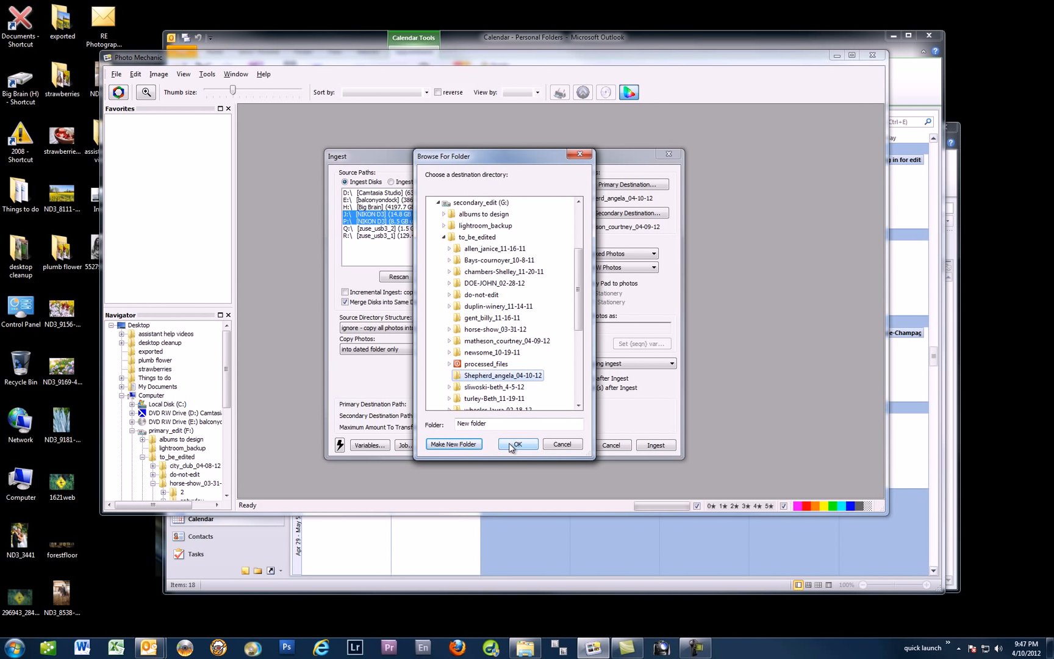
{"action": "key", "text": "Return"}
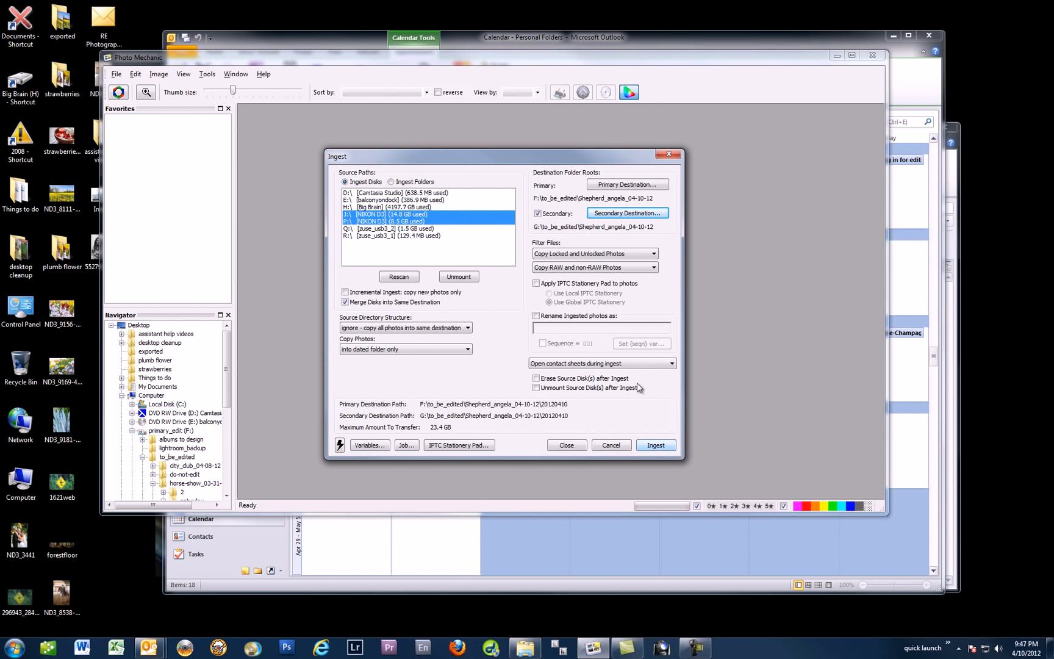
Start the ingest from both cards to the two destinations and close the 20120410 contact sheet while the files copy.
{"action": "left_click", "coordinate": [656, 446]}
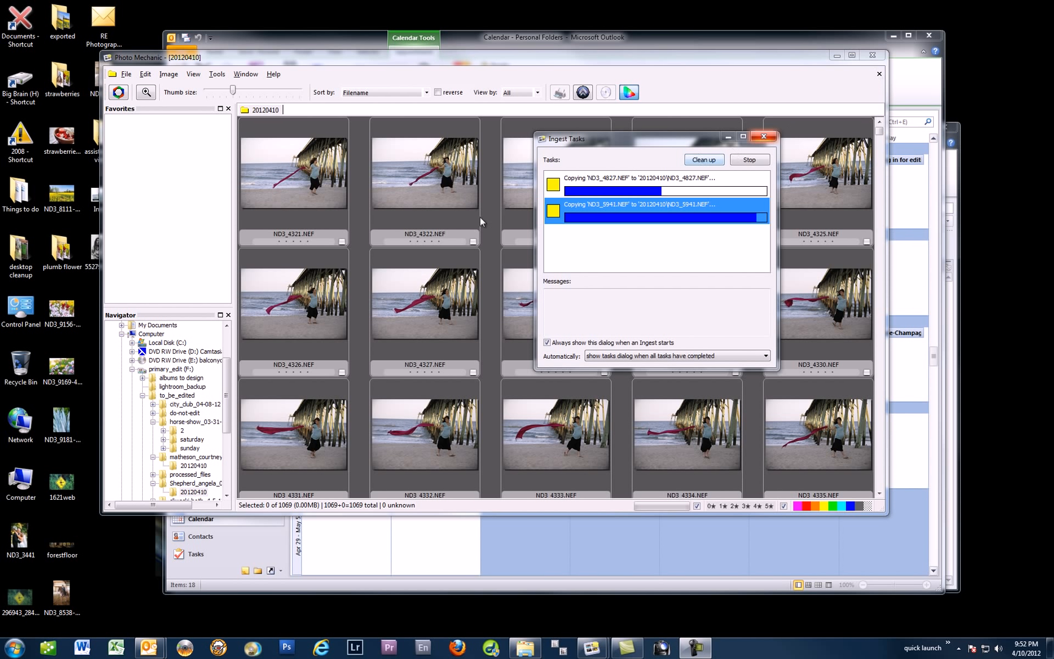
{"action": "left_click", "coordinate": [878, 74]}
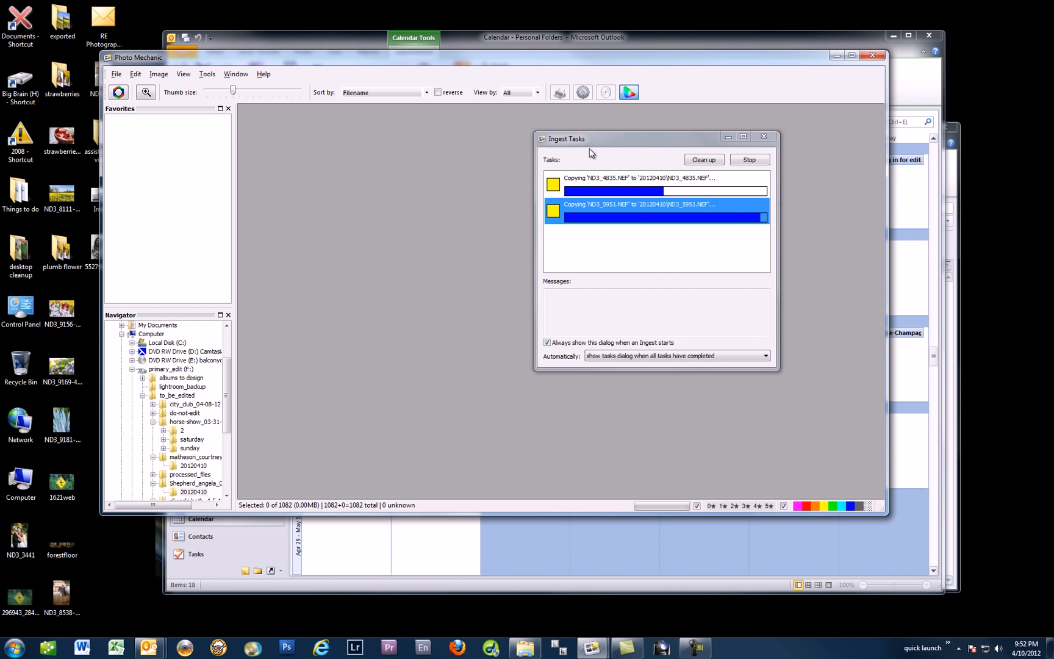